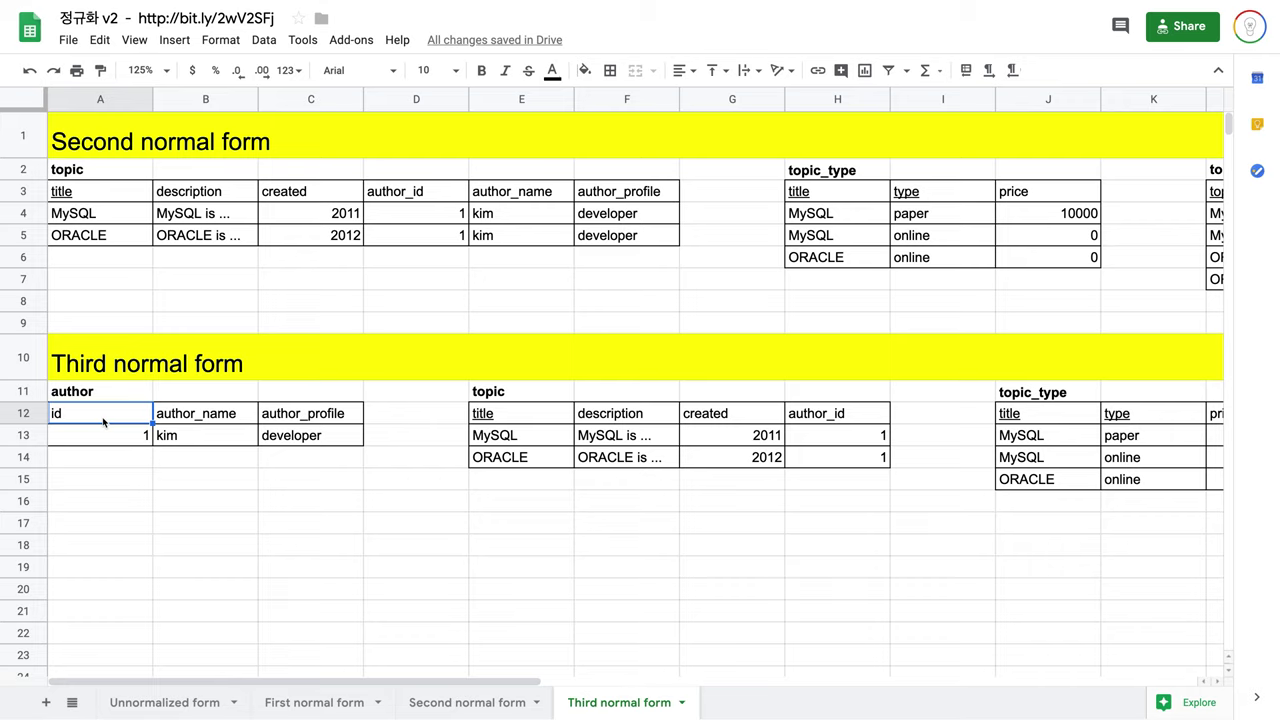
# Clear the author, topic and topic_type tables beneath the Third normal form heading.
pyautogui.click(22, 390)
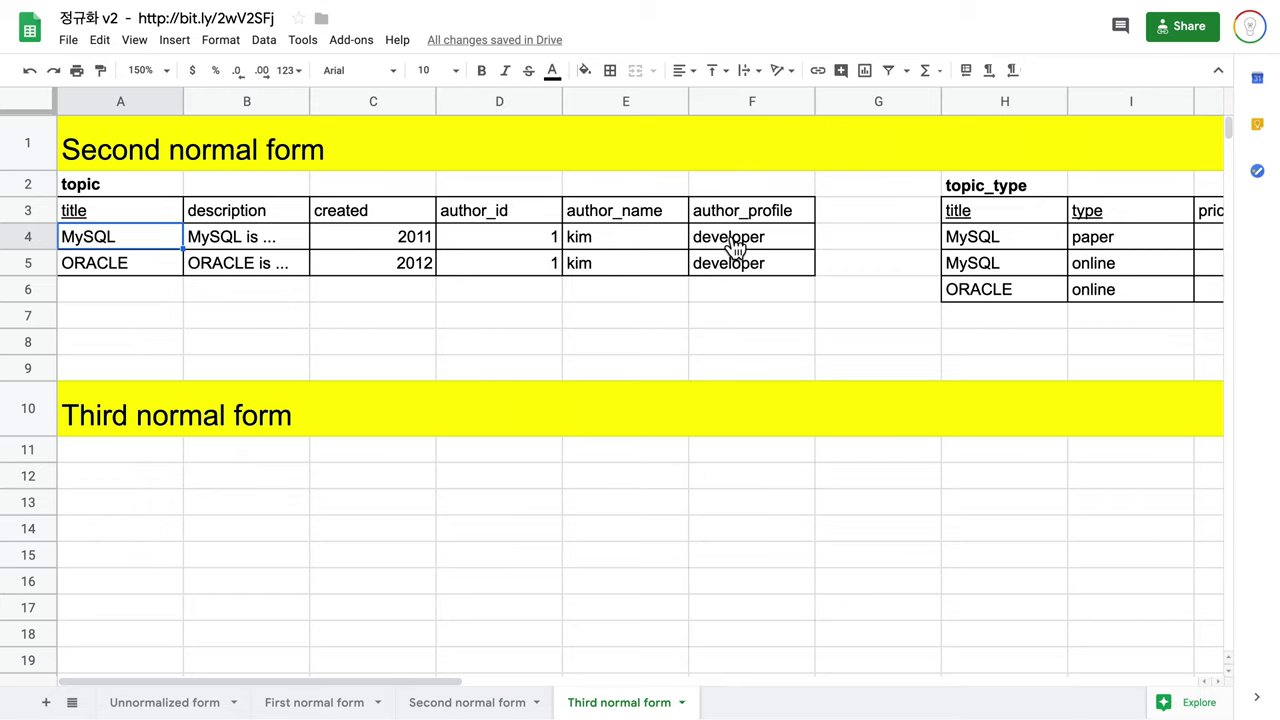
# Examine how author_id depends on title and how author_name and author_profile depend on author_id in the second normal form topic table.
pyautogui.moveTo(730, 248); pyautogui.dragTo(120, 255)
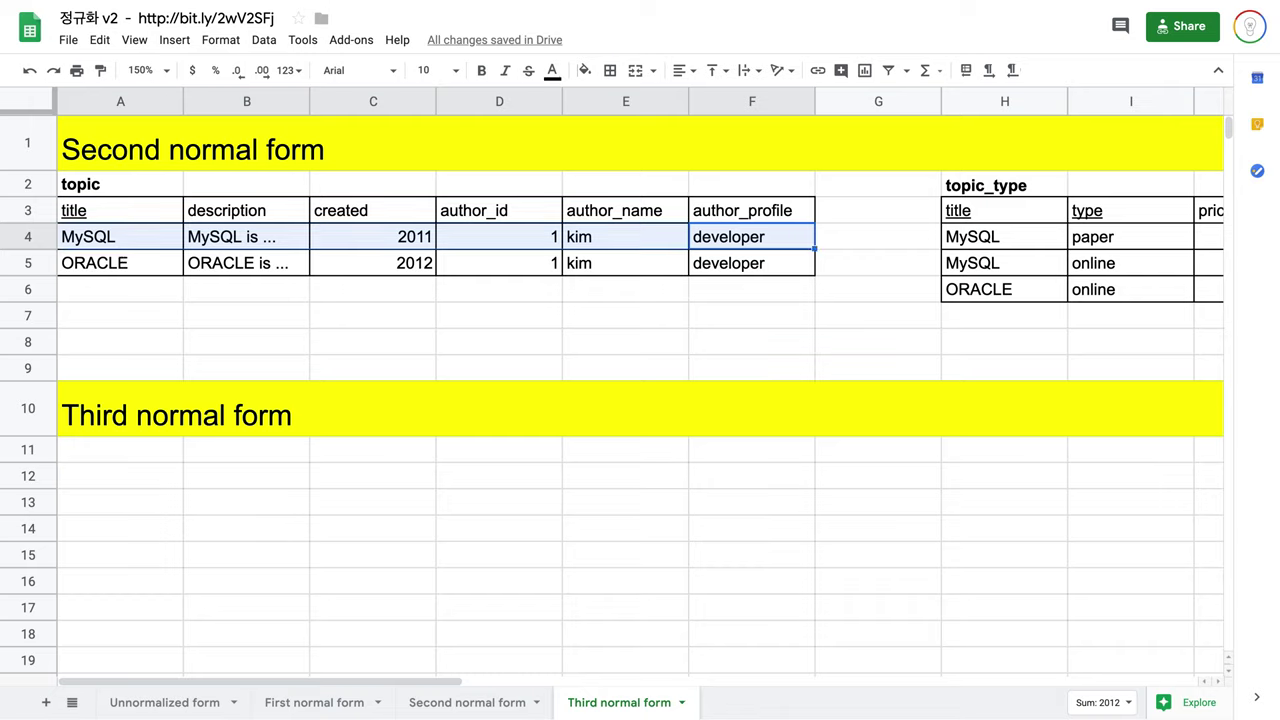
pyautogui.click(95, 207)
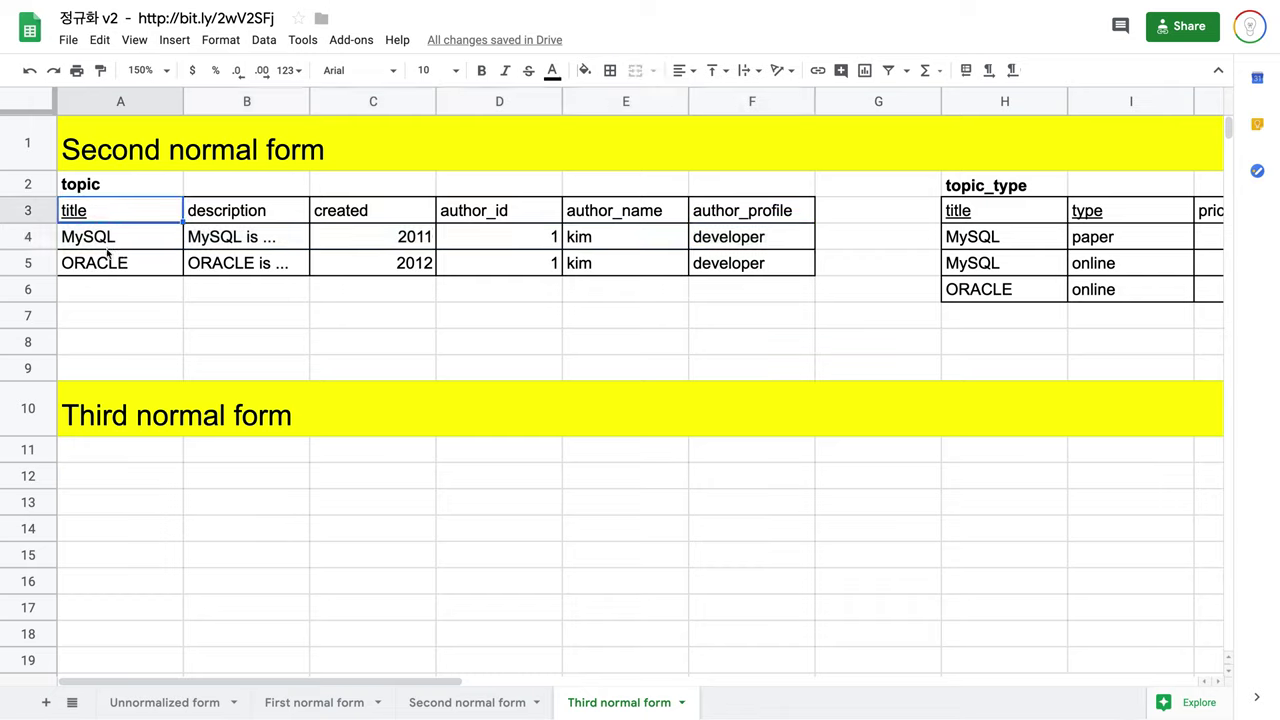
pyautogui.click(111, 243)
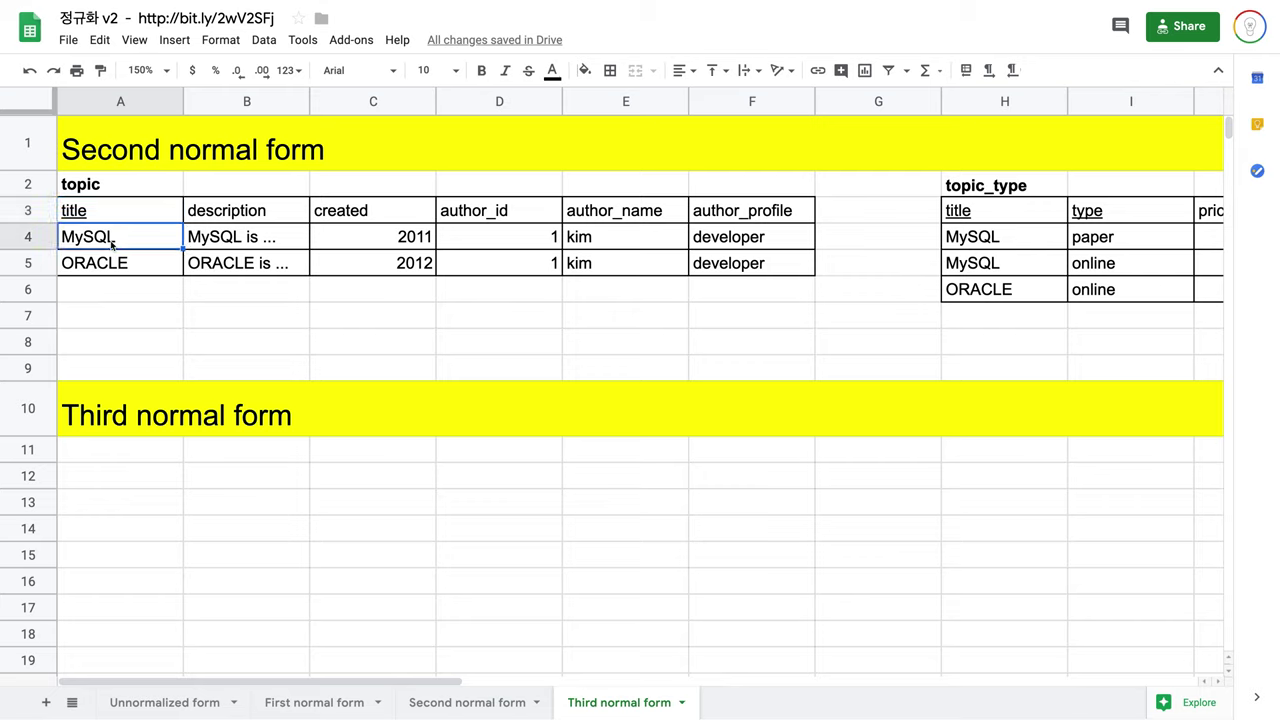
pyautogui.moveTo(111, 243); pyautogui.dragTo(757, 224)
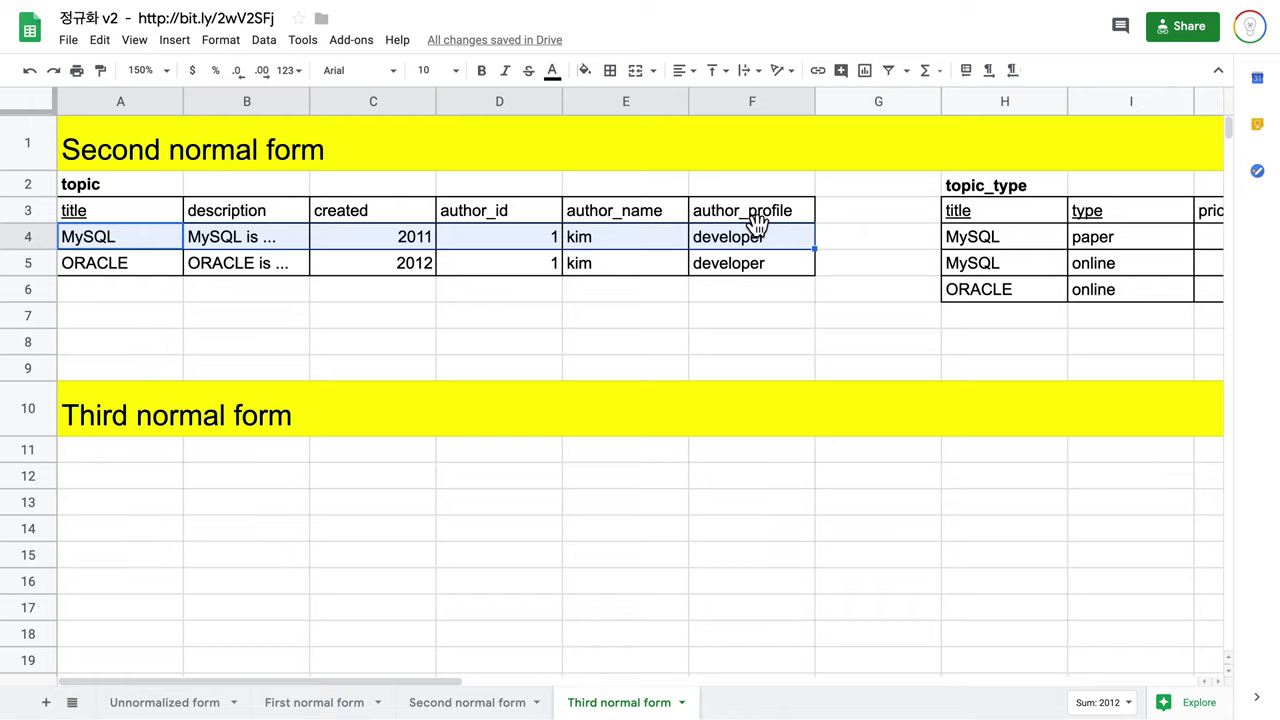
pyautogui.click(505, 222)
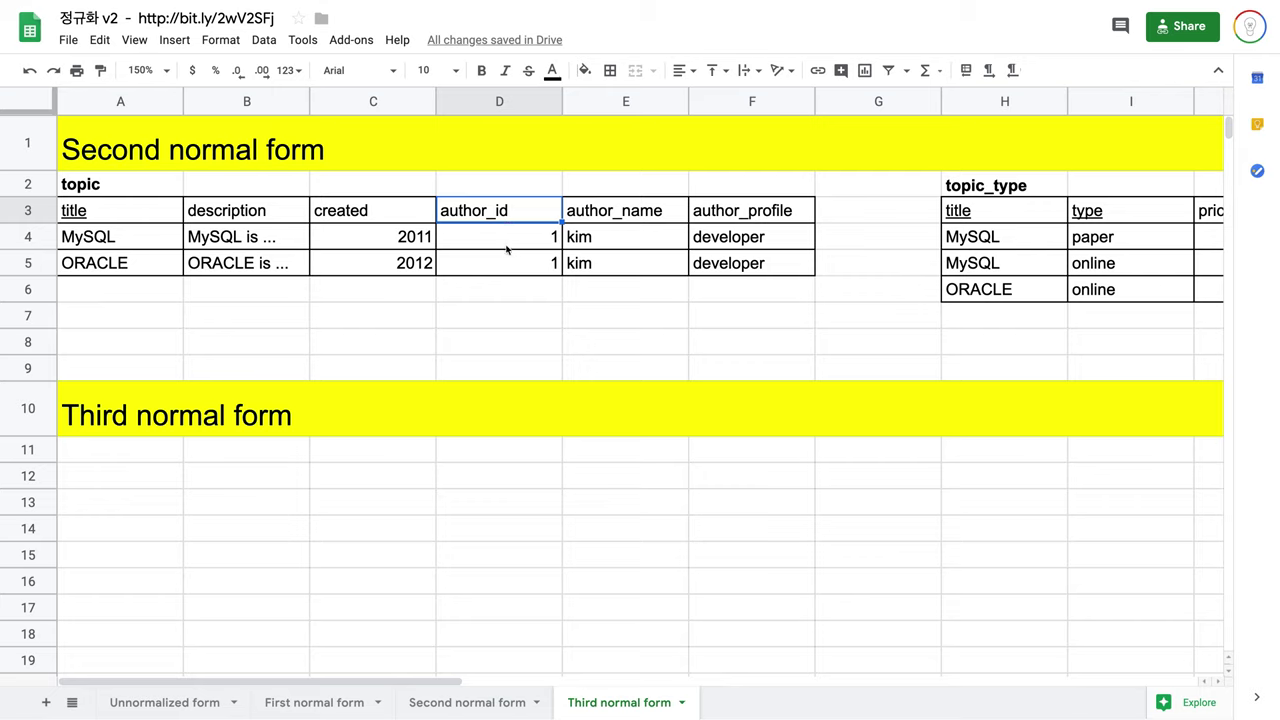
pyautogui.click(507, 248)
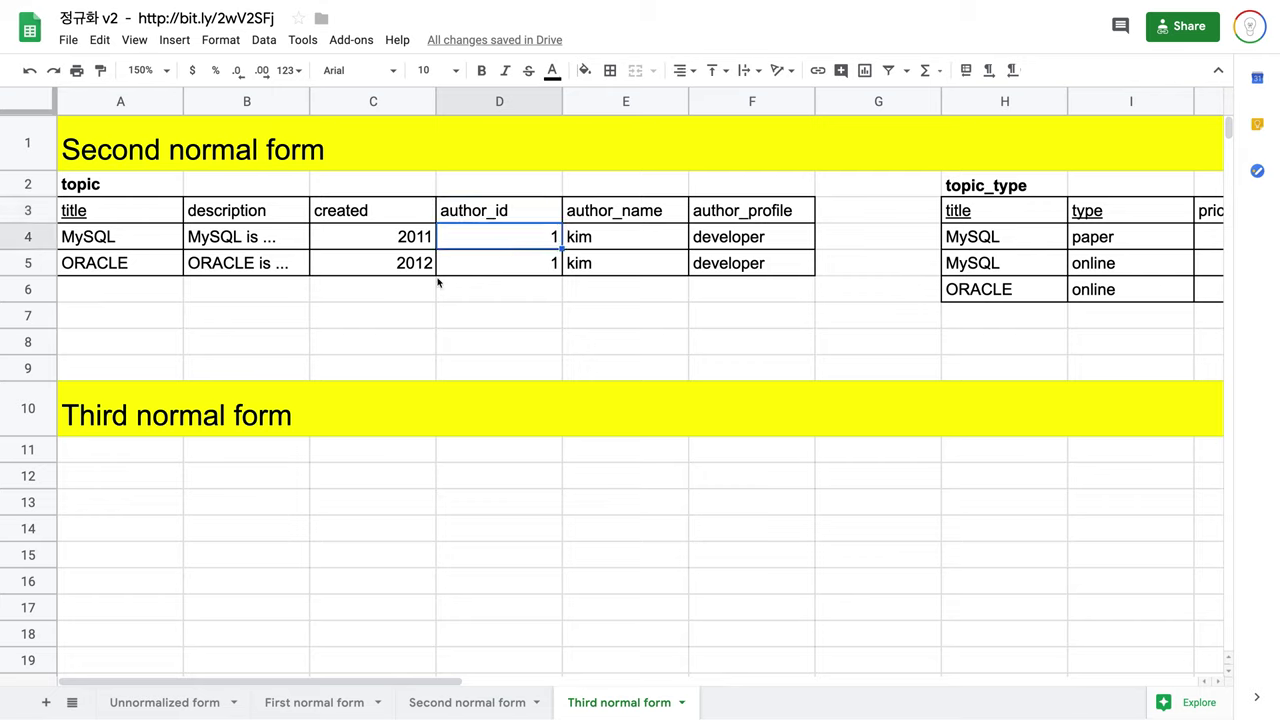
pyautogui.click(96, 242)
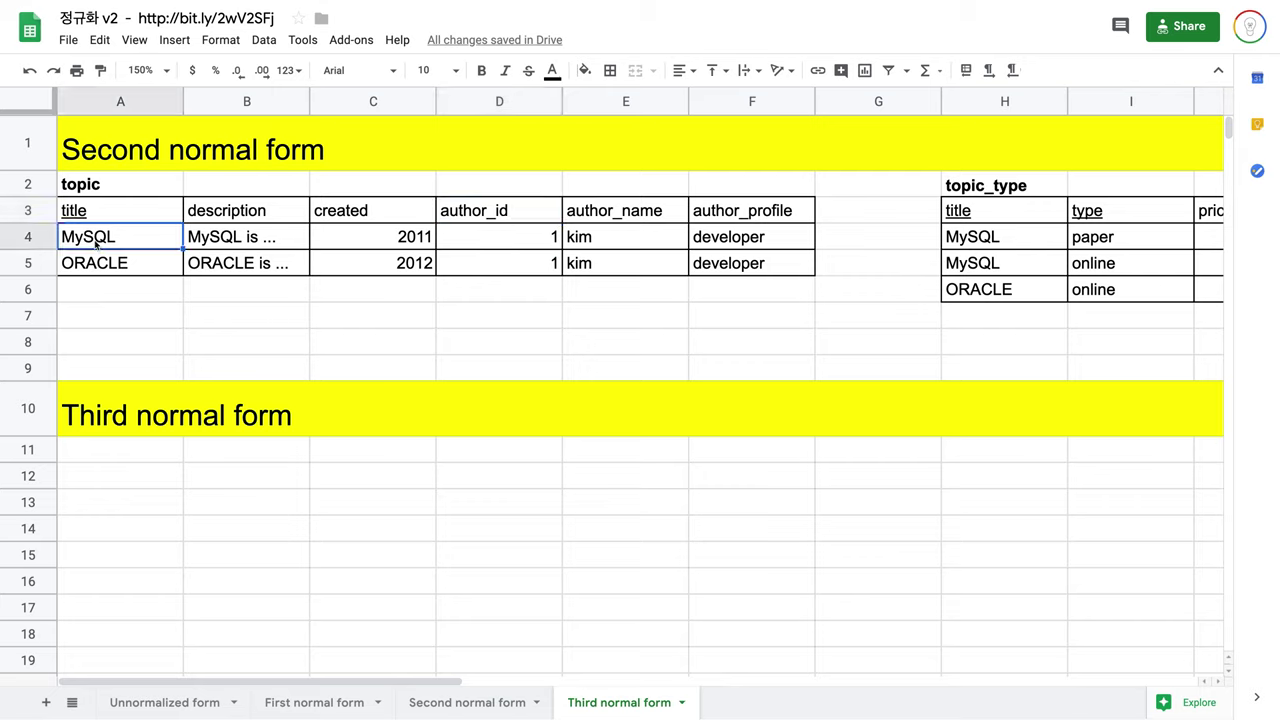
pyautogui.click(548, 251)
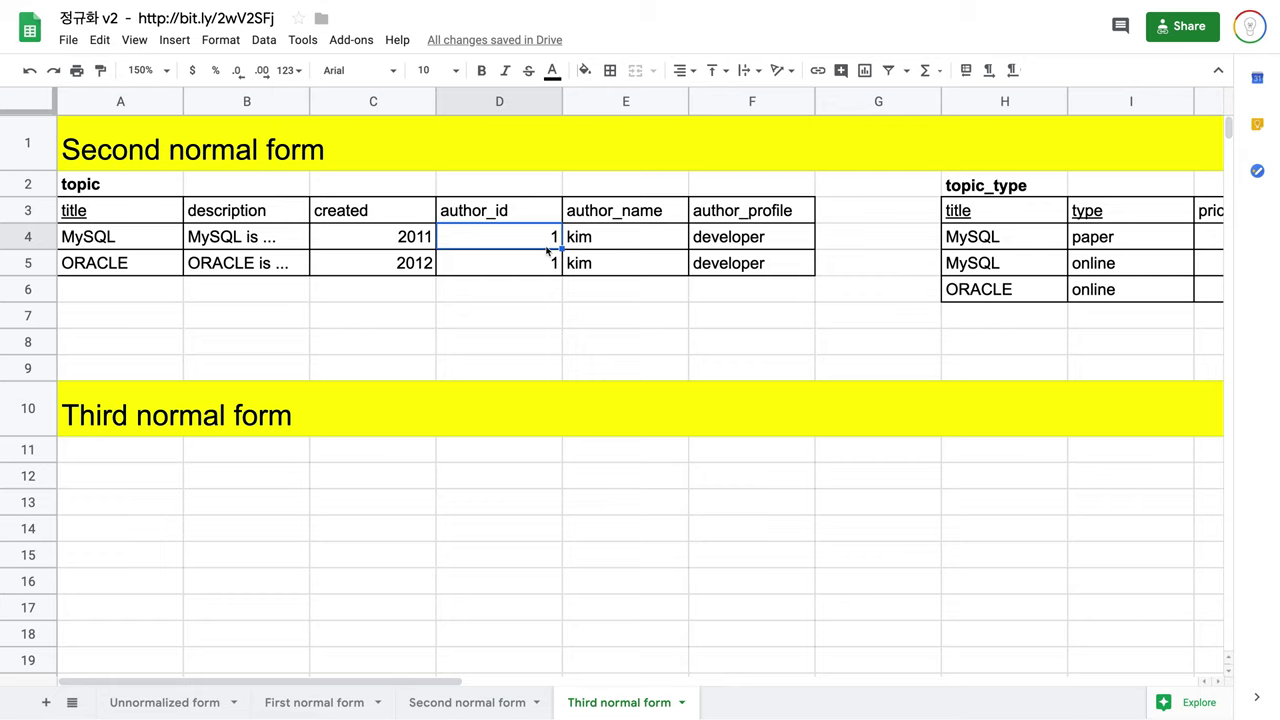
pyautogui.moveTo(638, 216); pyautogui.dragTo(789, 220)
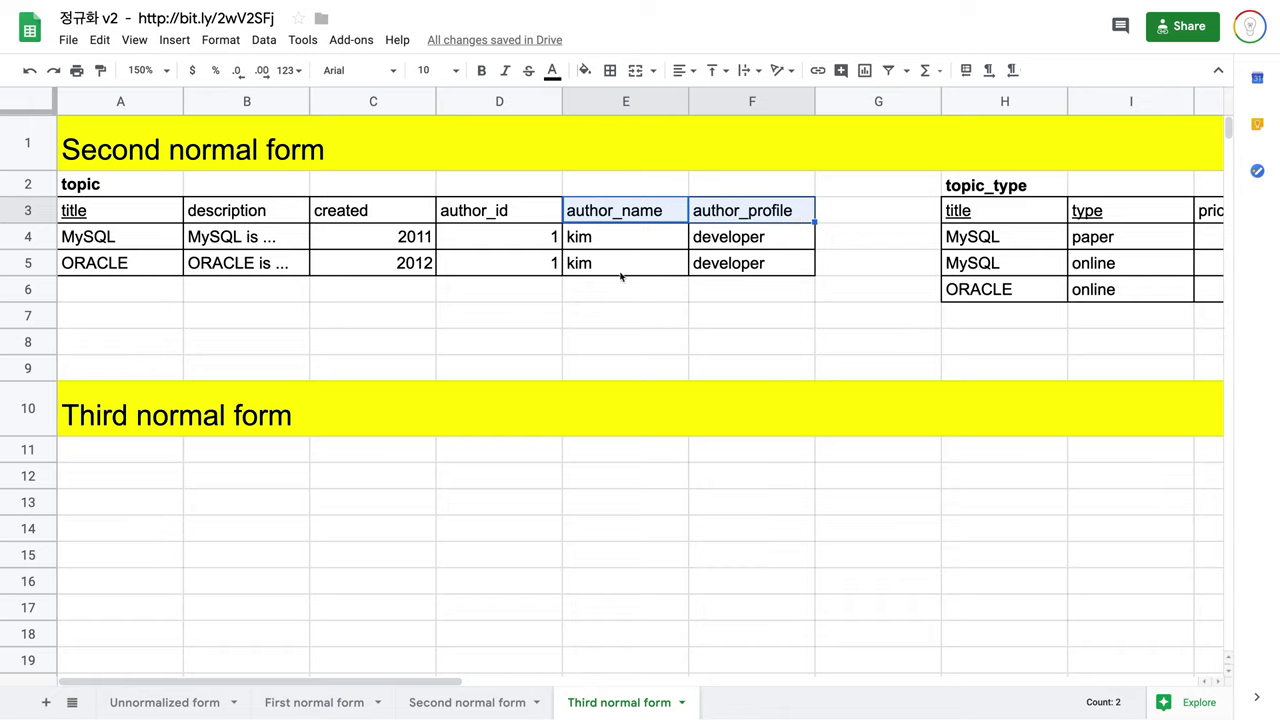
pyautogui.click(524, 249)
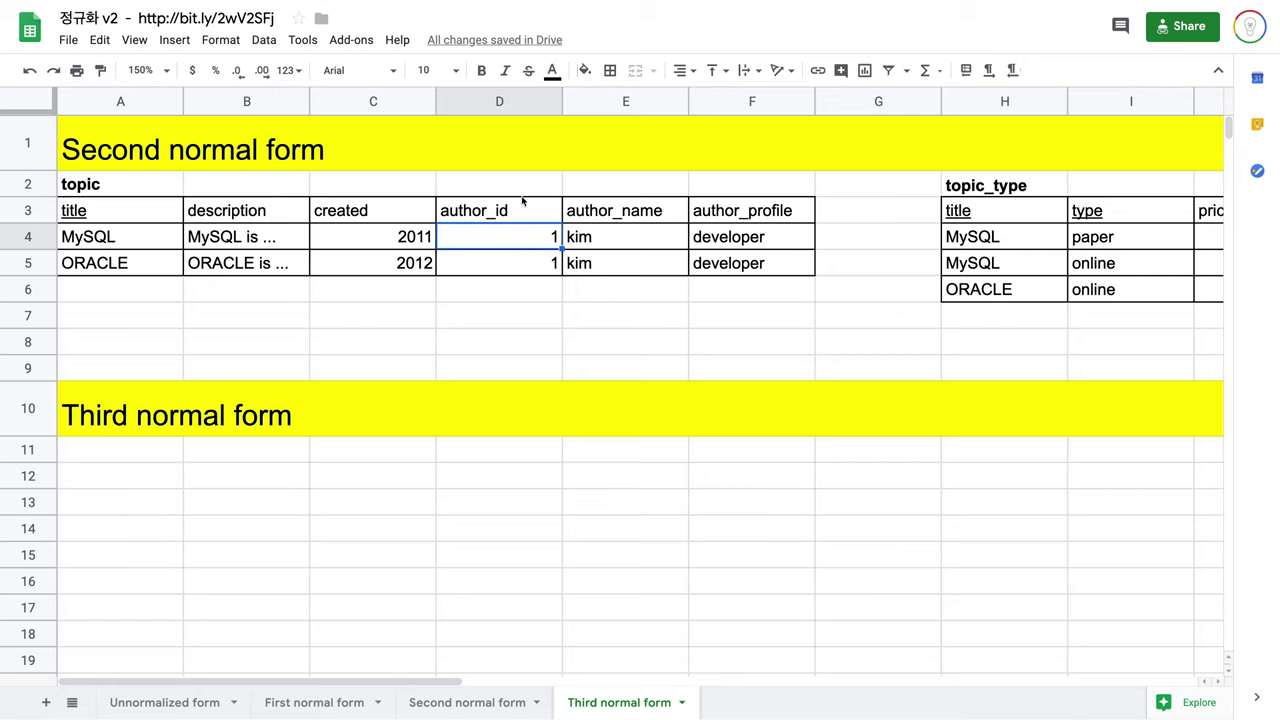
pyautogui.click(527, 215)
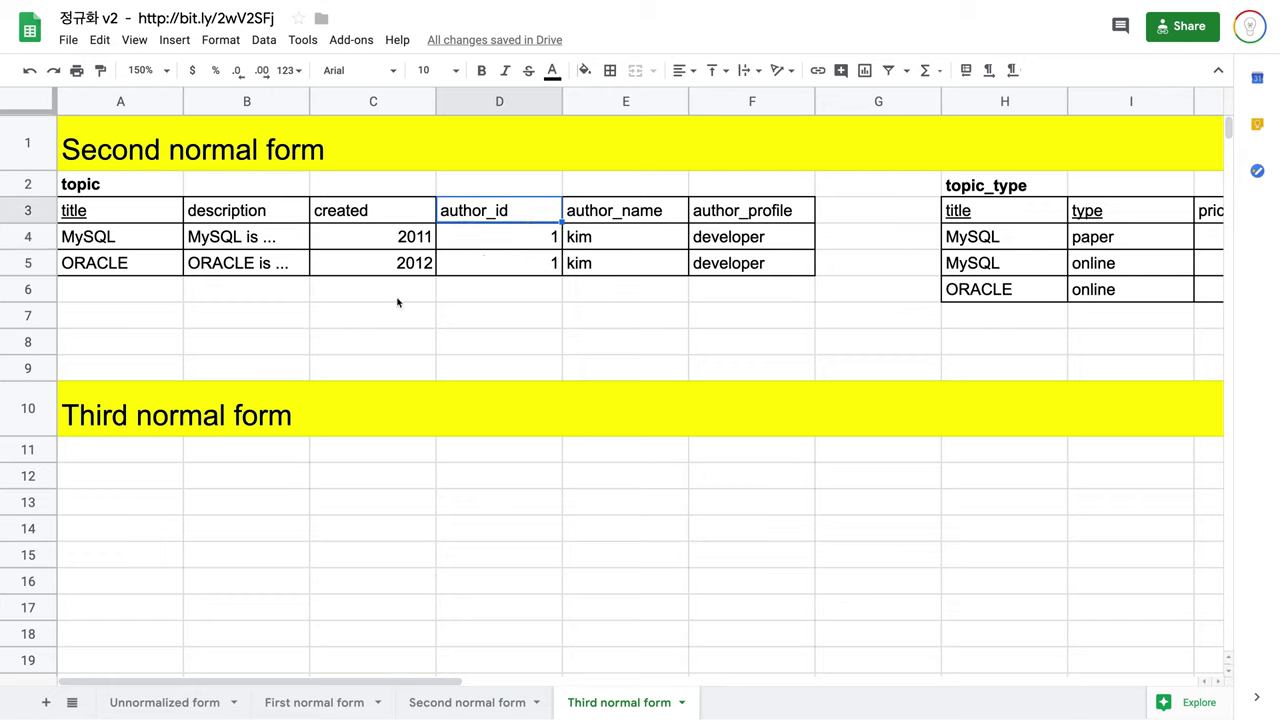
pyautogui.click(103, 216)
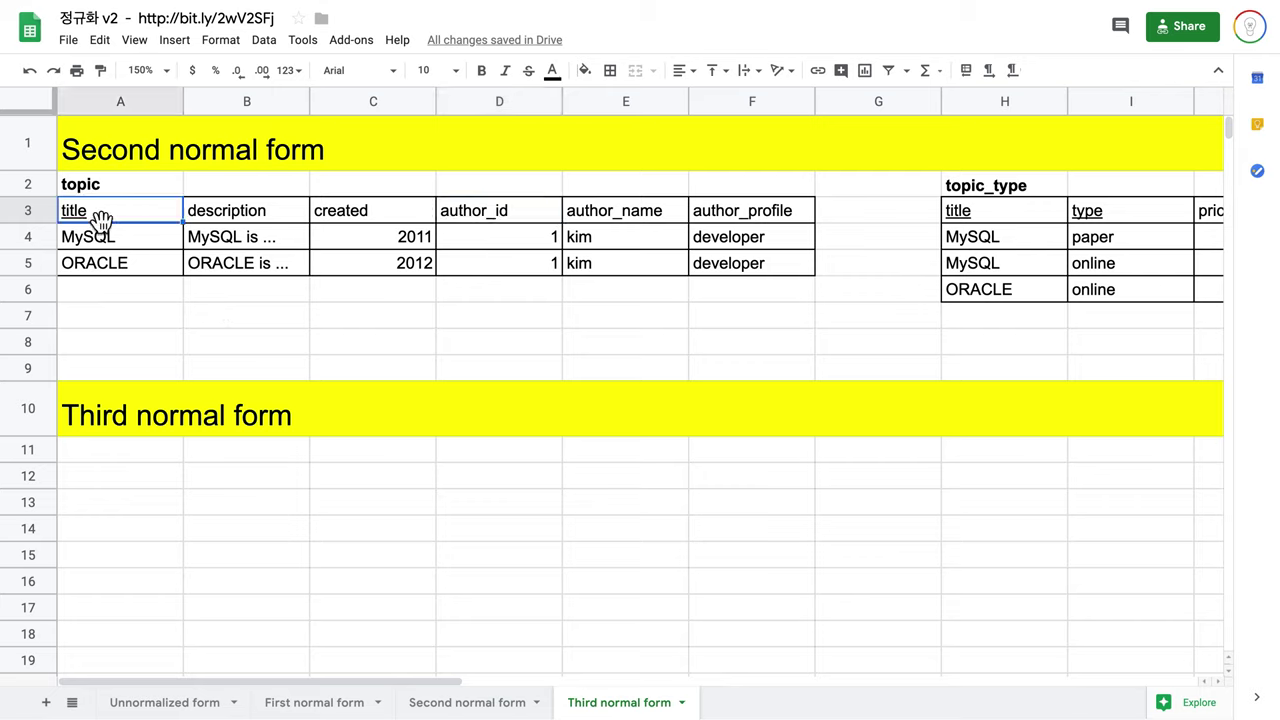
pyautogui.moveTo(610, 214); pyautogui.dragTo(759, 220)
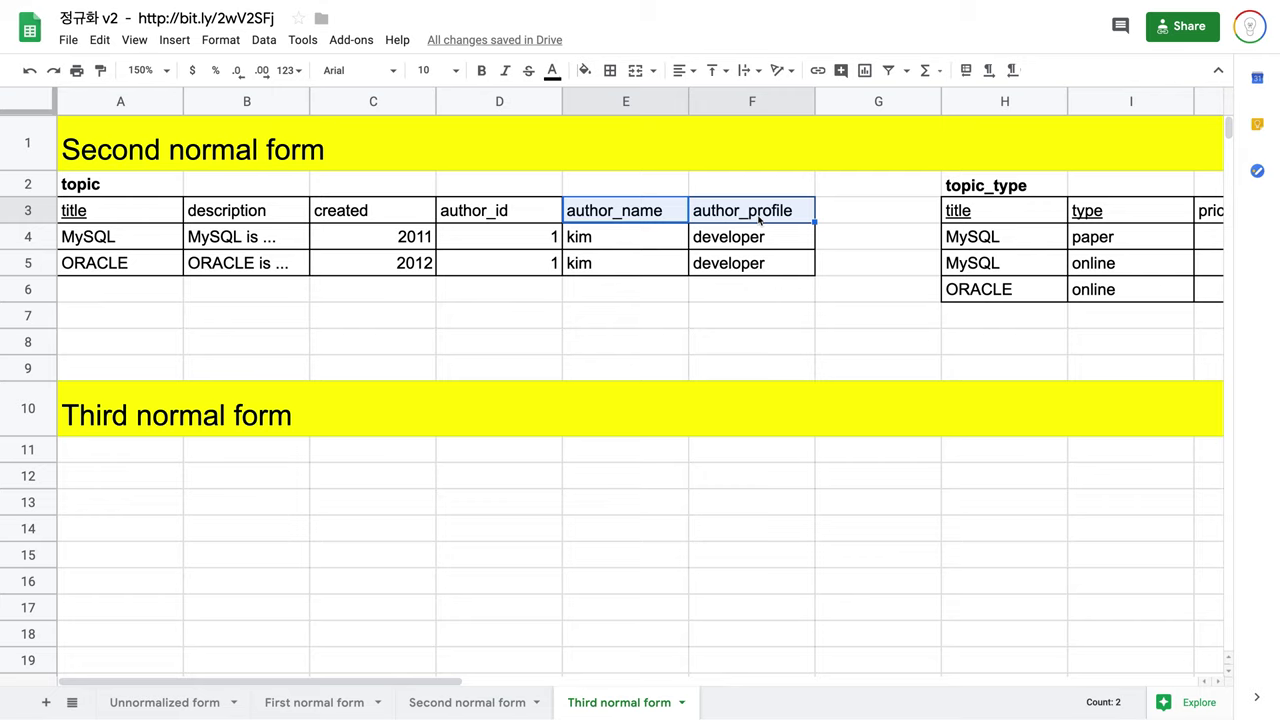
pyautogui.click(468, 224)
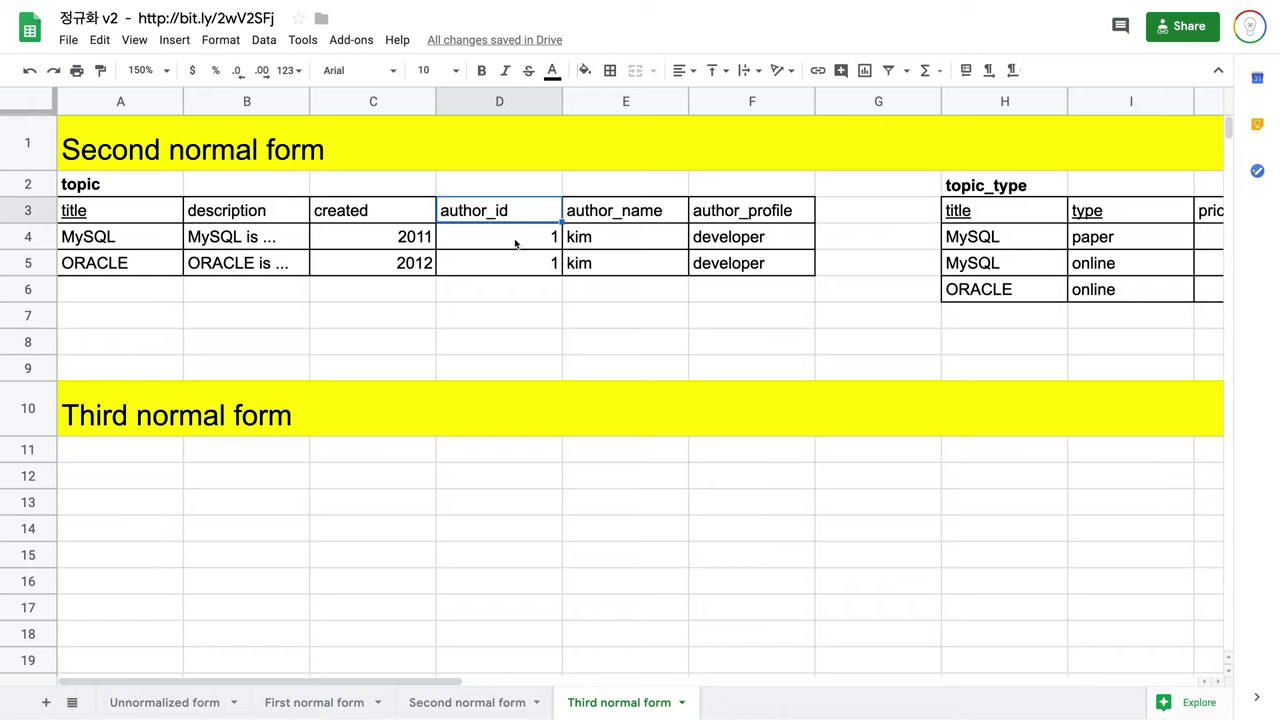
# Fill the author_id, author_name and author_profile data cells D4:F5 of the topic table with yellow.
pyautogui.moveTo(516, 245); pyautogui.dragTo(795, 266)
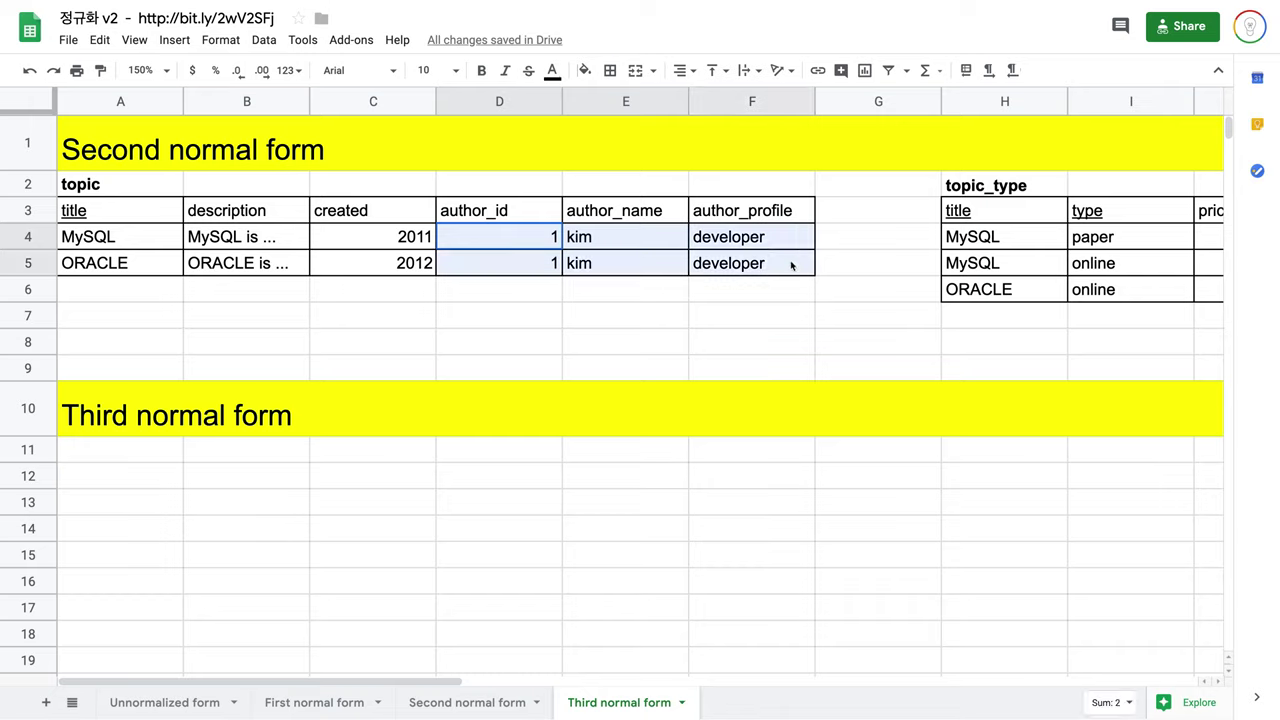
pyautogui.click(585, 70)
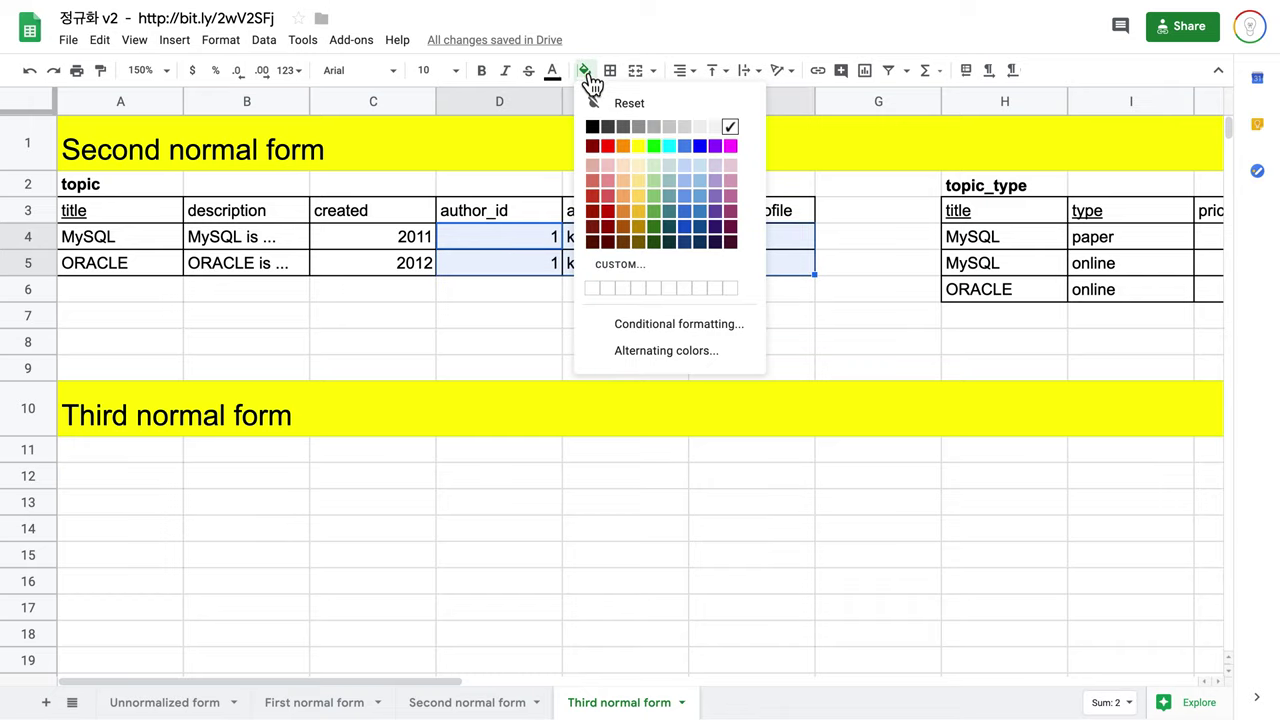
pyautogui.click(638, 158)
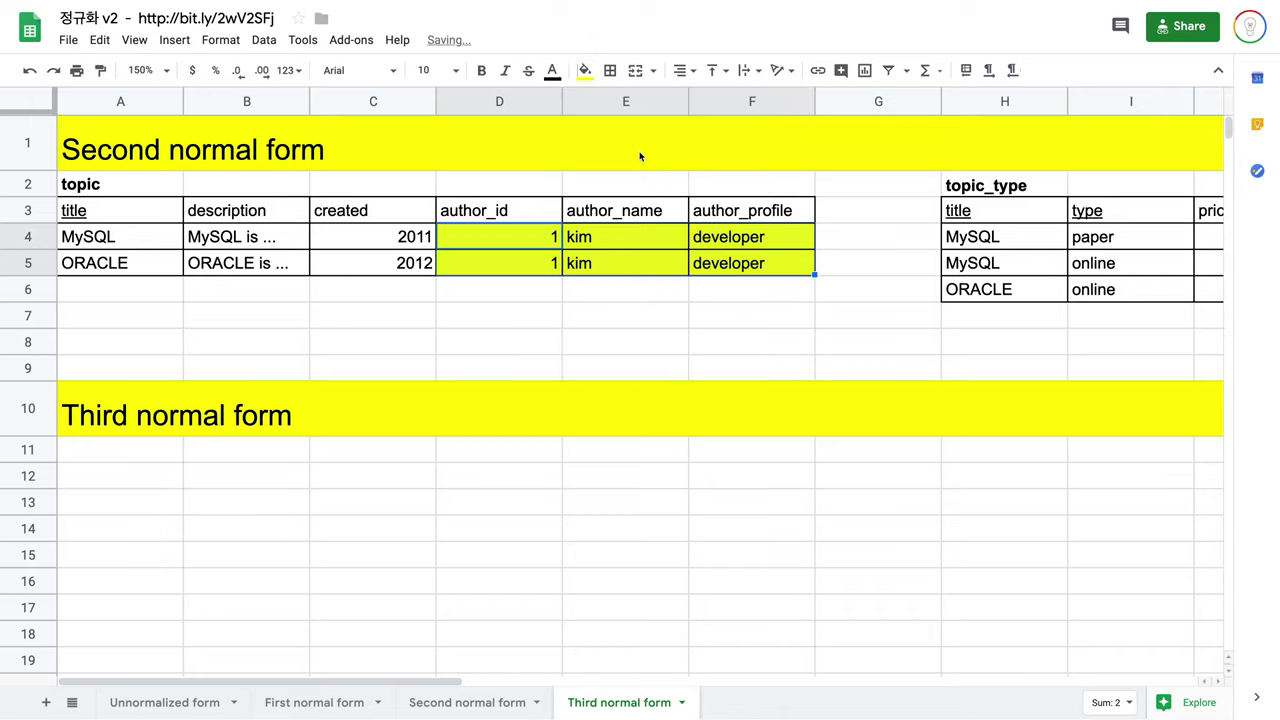
pyautogui.click(825, 288)
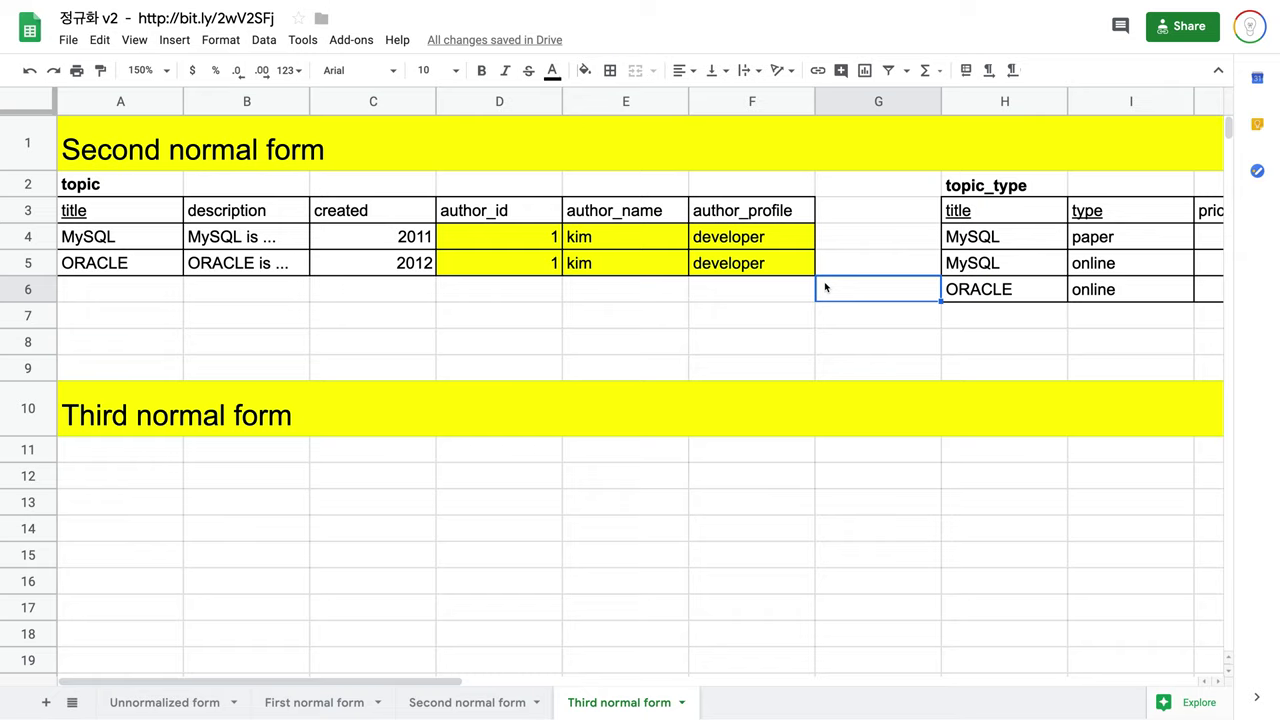
# Copy the three author columns with their headers, D3:F5, to cell A12 beneath the Third normal form heading.
pyautogui.moveTo(783, 278); pyautogui.dragTo(499, 216)
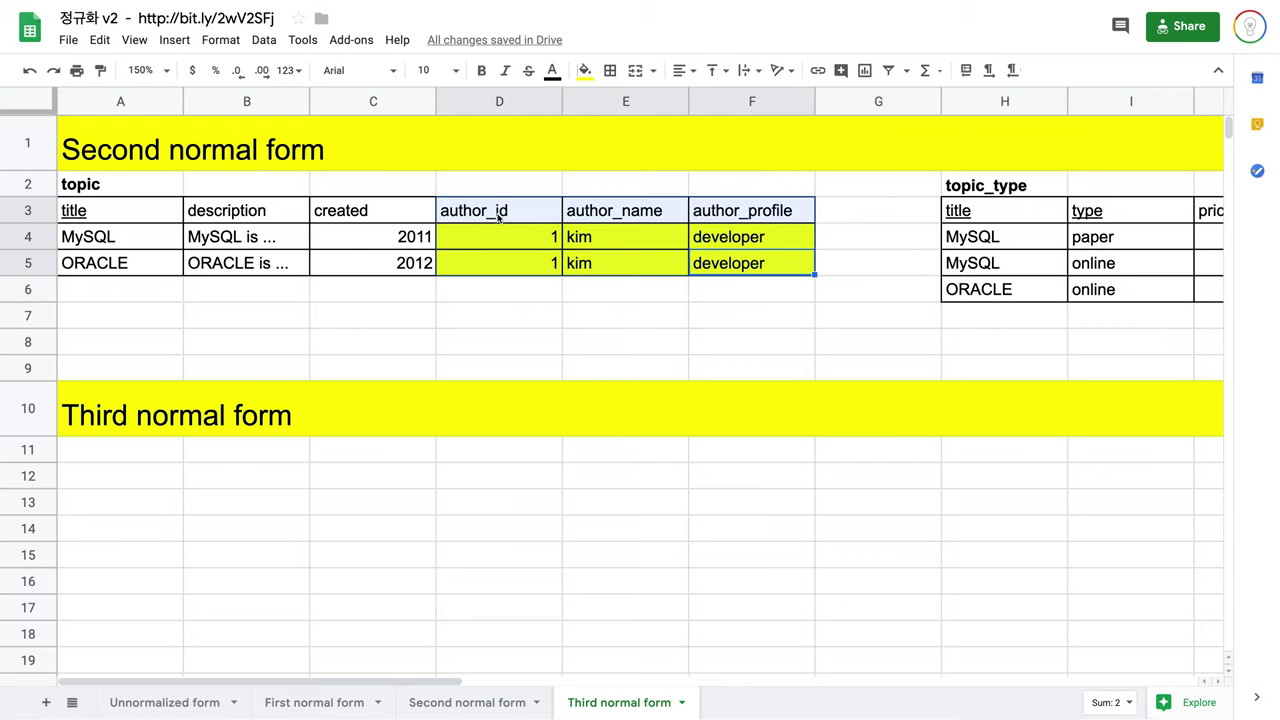
pyautogui.rightClick(498, 214)
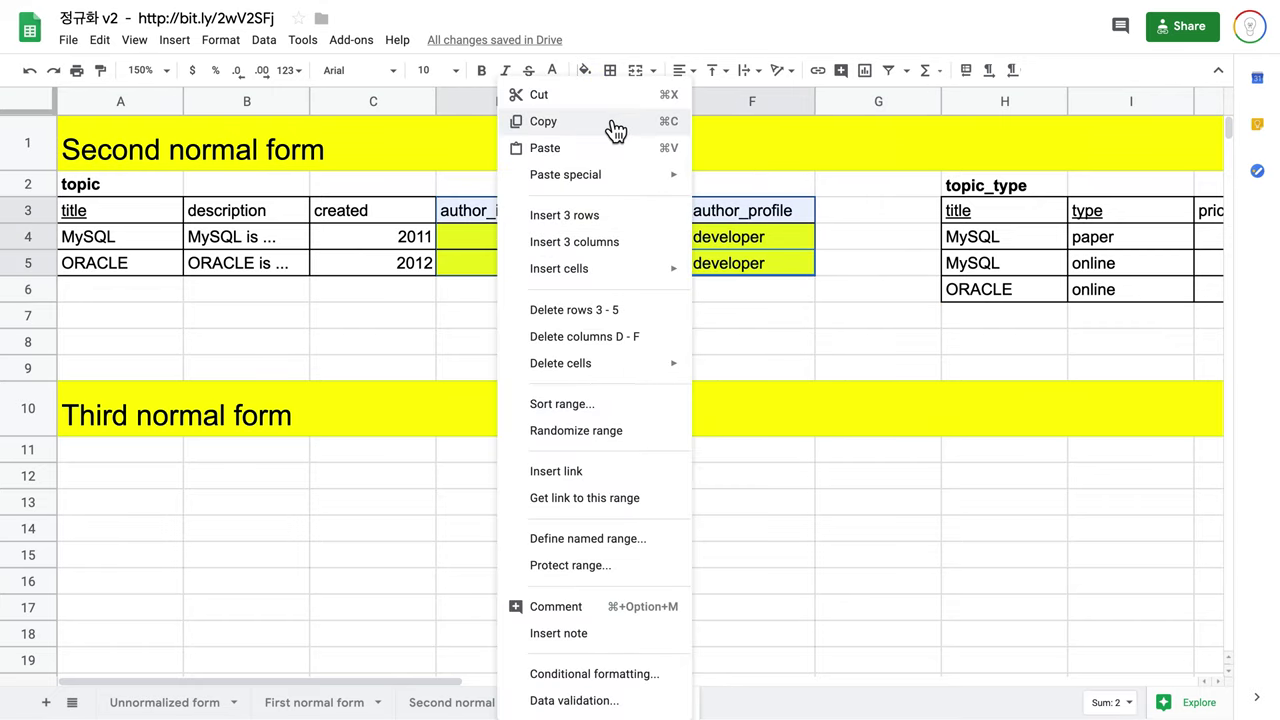
pyautogui.click(613, 122)
pyautogui.click(127, 487)
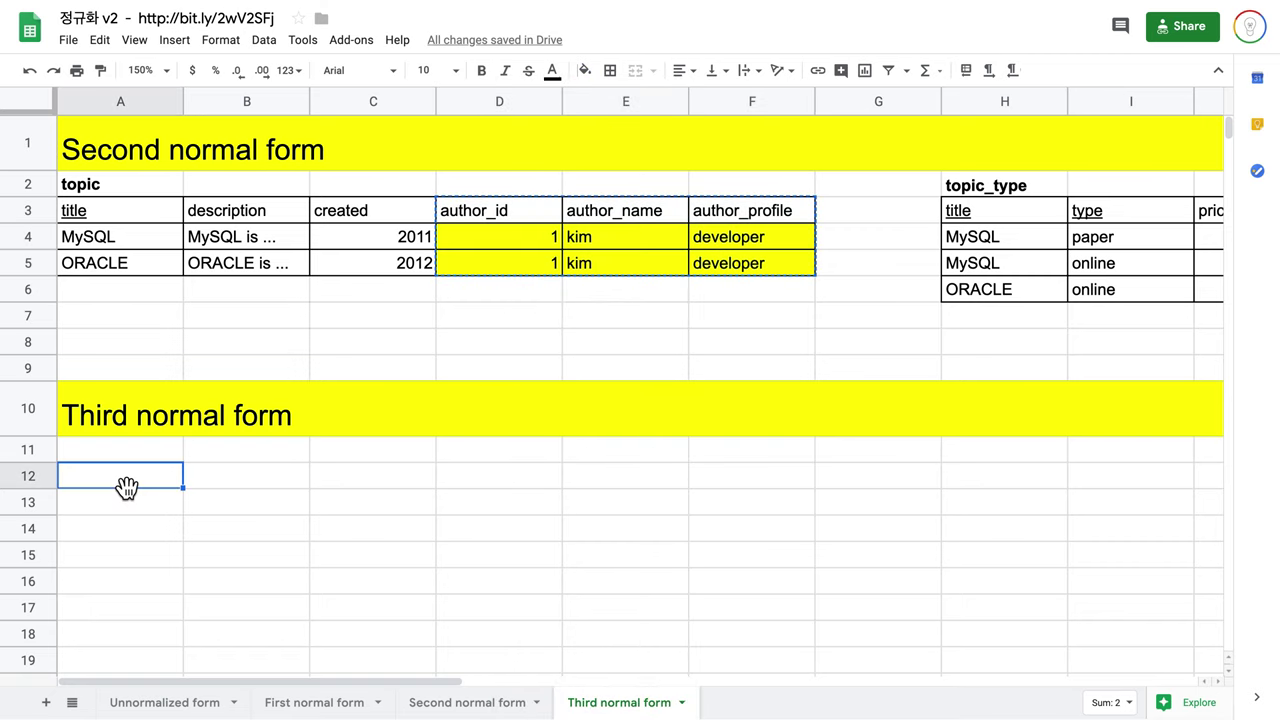
pyautogui.rightClick(127, 487)
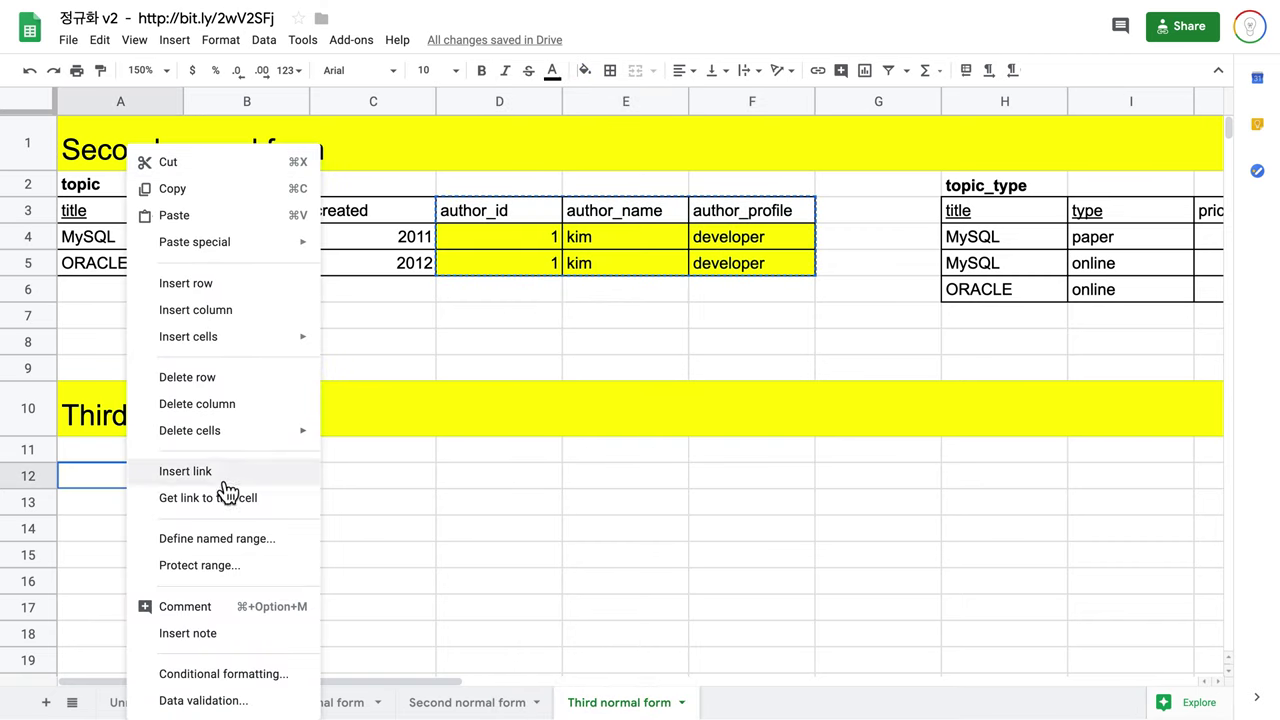
pyautogui.click(232, 217)
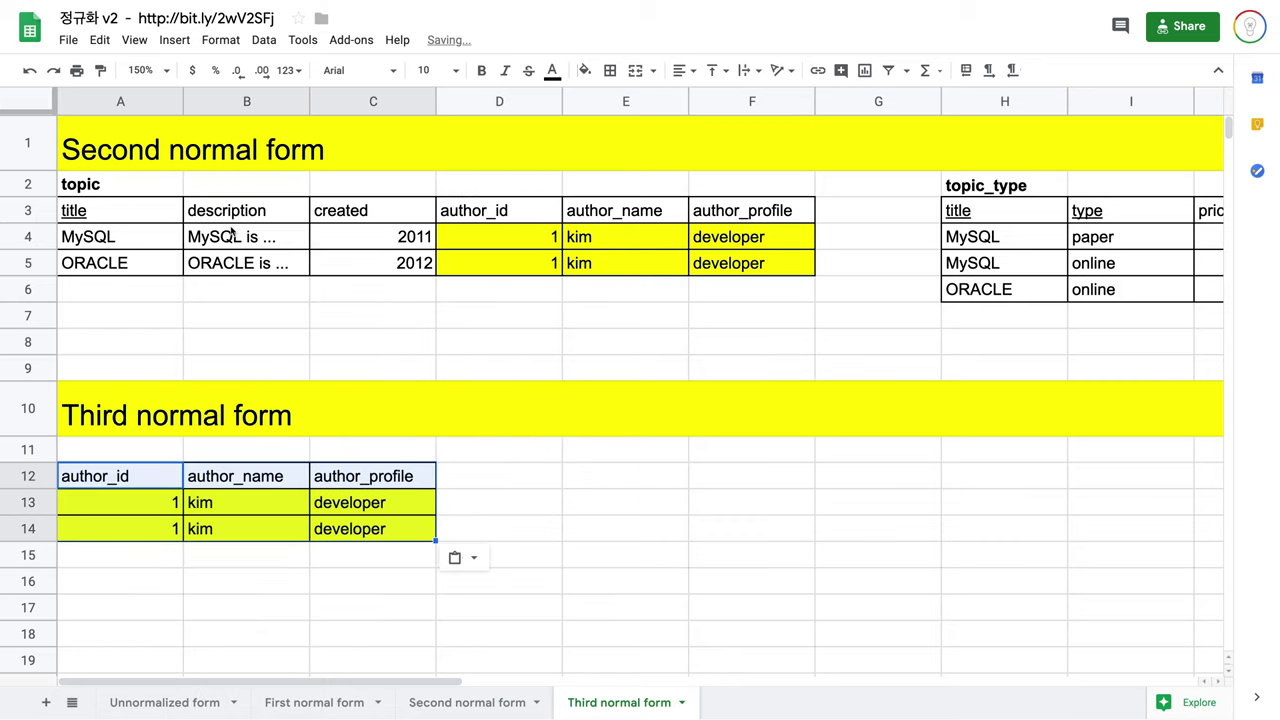
# Enter the table title author in A11 and rename the author_id header in A12 to id.
pyautogui.click(134, 455)
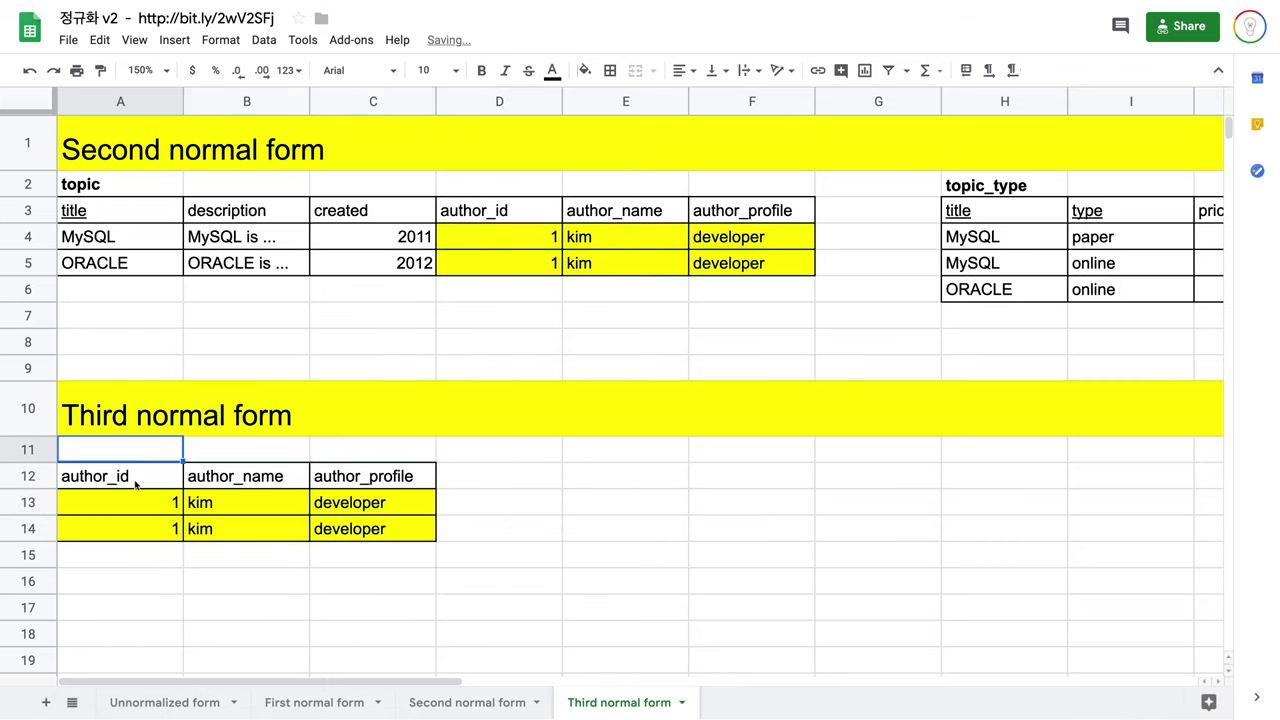
pyautogui.write('author')
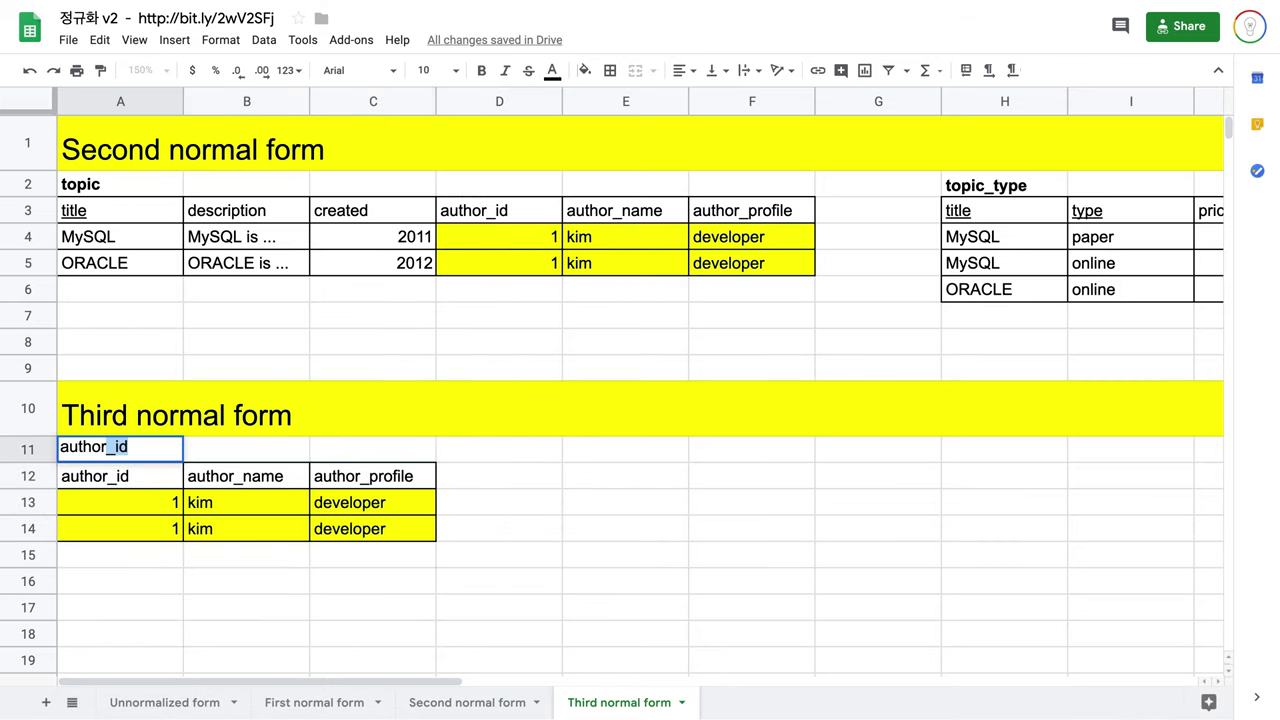
pyautogui.press('BackSpace')
pyautogui.press('Return')
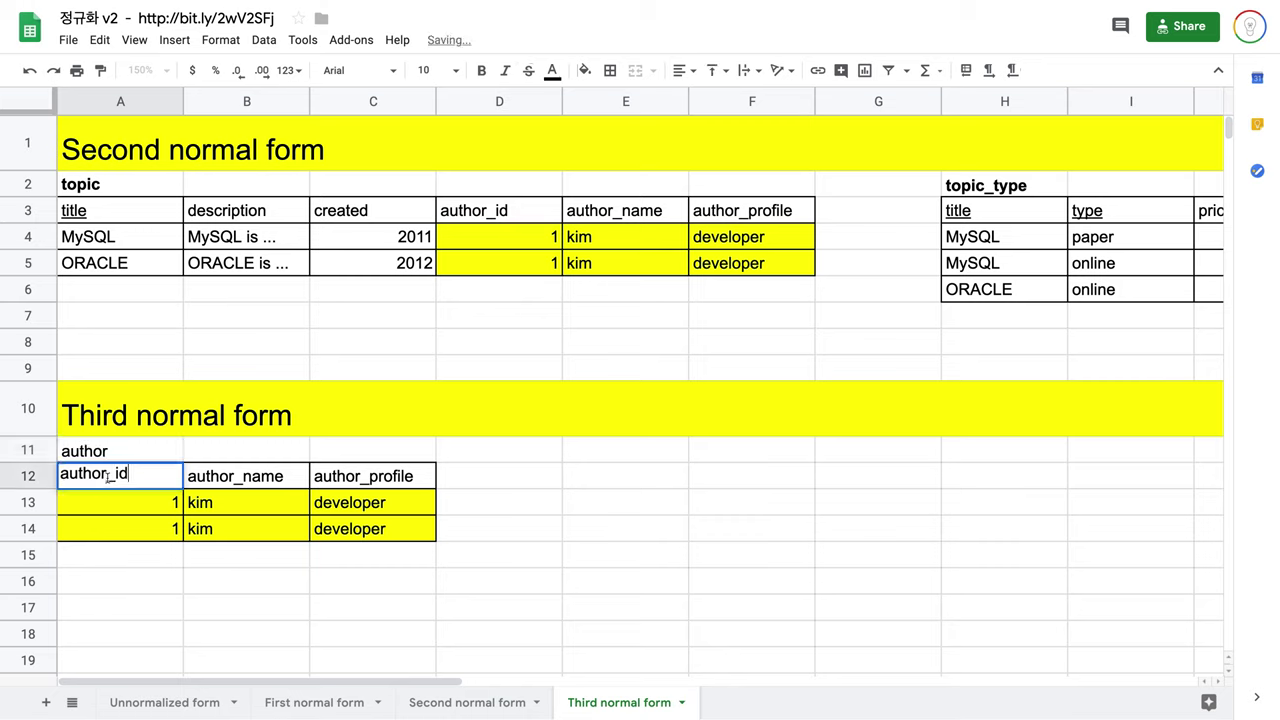
pyautogui.doubleClick(120, 478)
pyautogui.write('id')
pyautogui.press('Return')
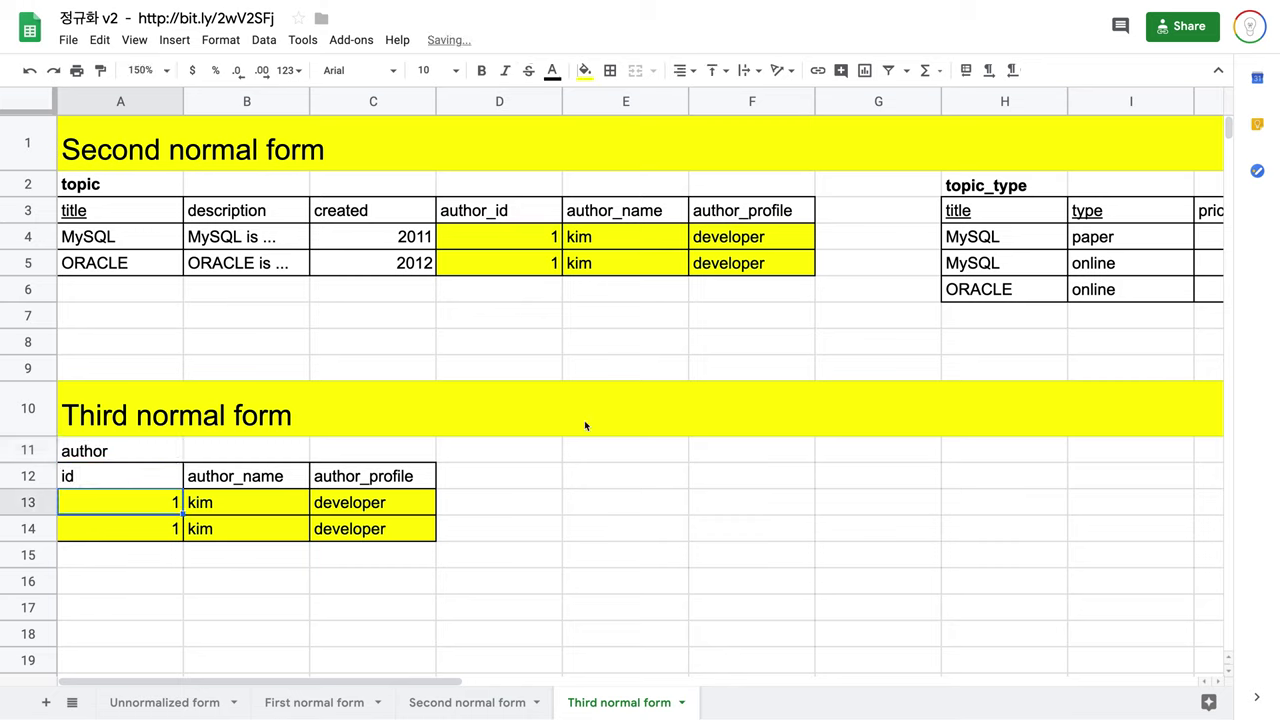
# Copy the topic title with the title, description, created and author_id columns, A2:D5, to cell E11.
pyautogui.click(373, 263)
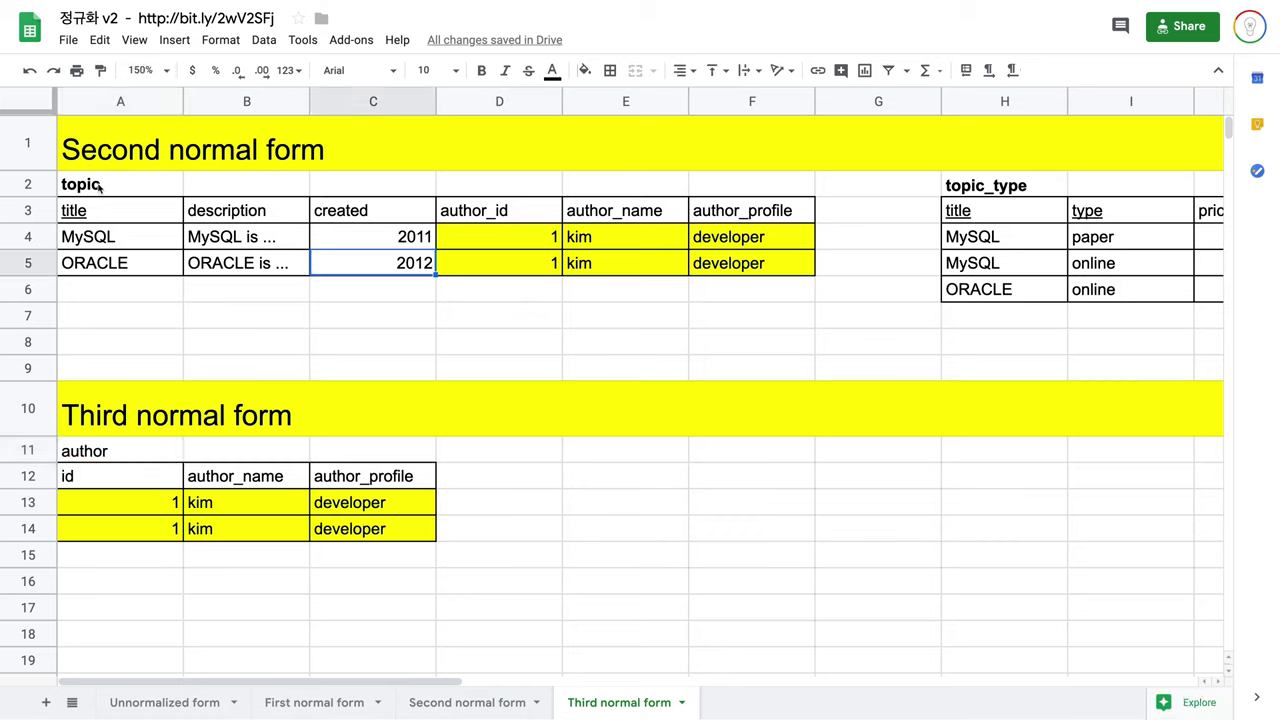
pyautogui.moveTo(100, 187); pyautogui.dragTo(422, 276)
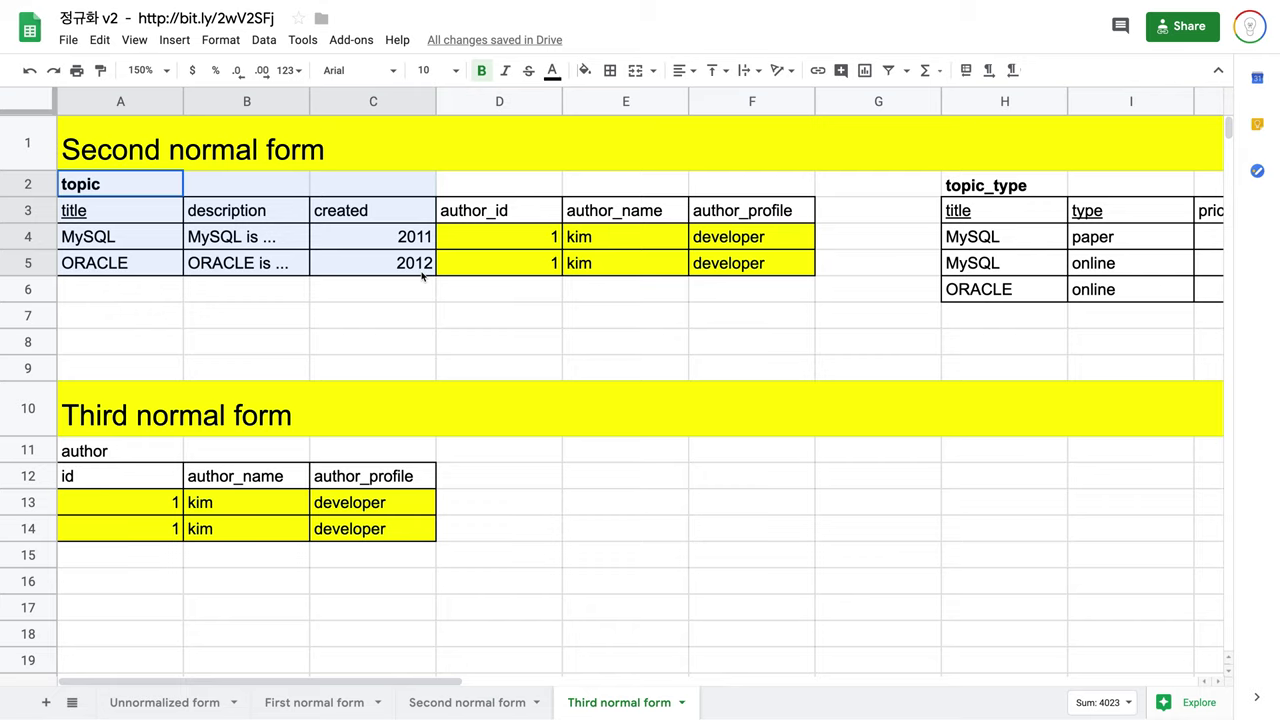
pyautogui.moveTo(422, 276); pyautogui.dragTo(532, 266)
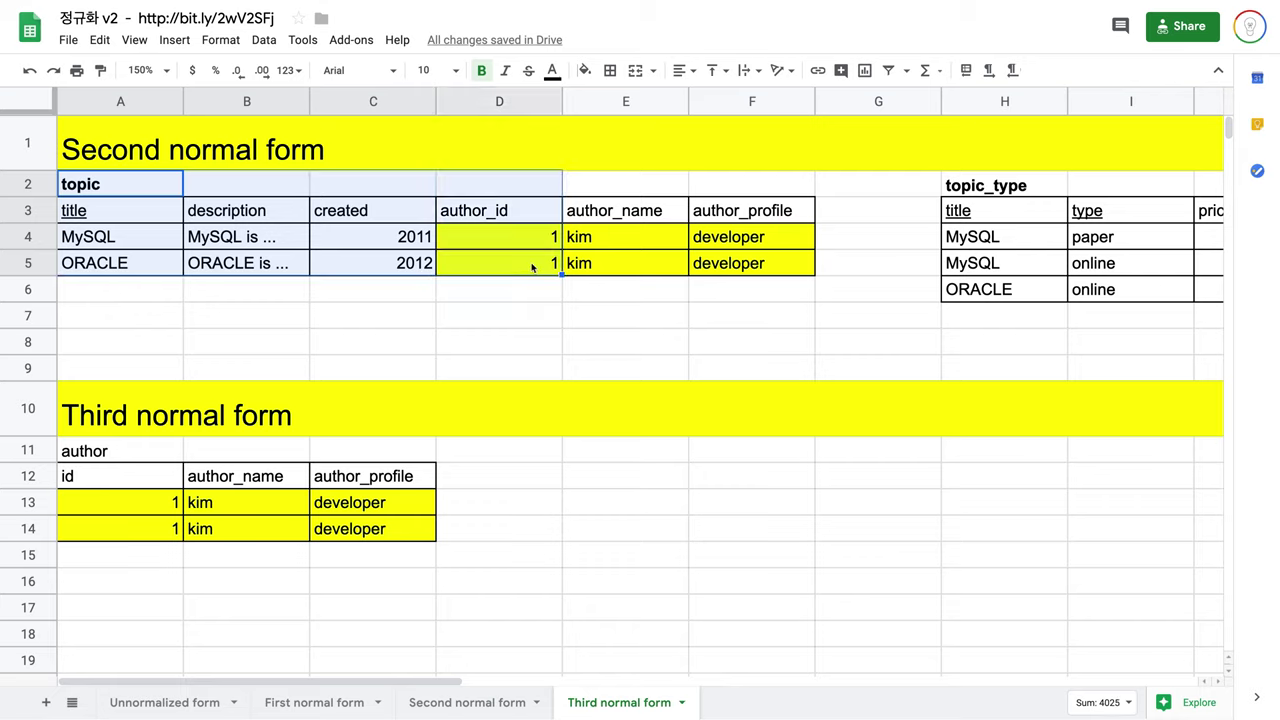
pyautogui.hotkey('ctrl', 'c')
pyautogui.click(623, 451)
pyautogui.hotkey('ctrl', 'v')
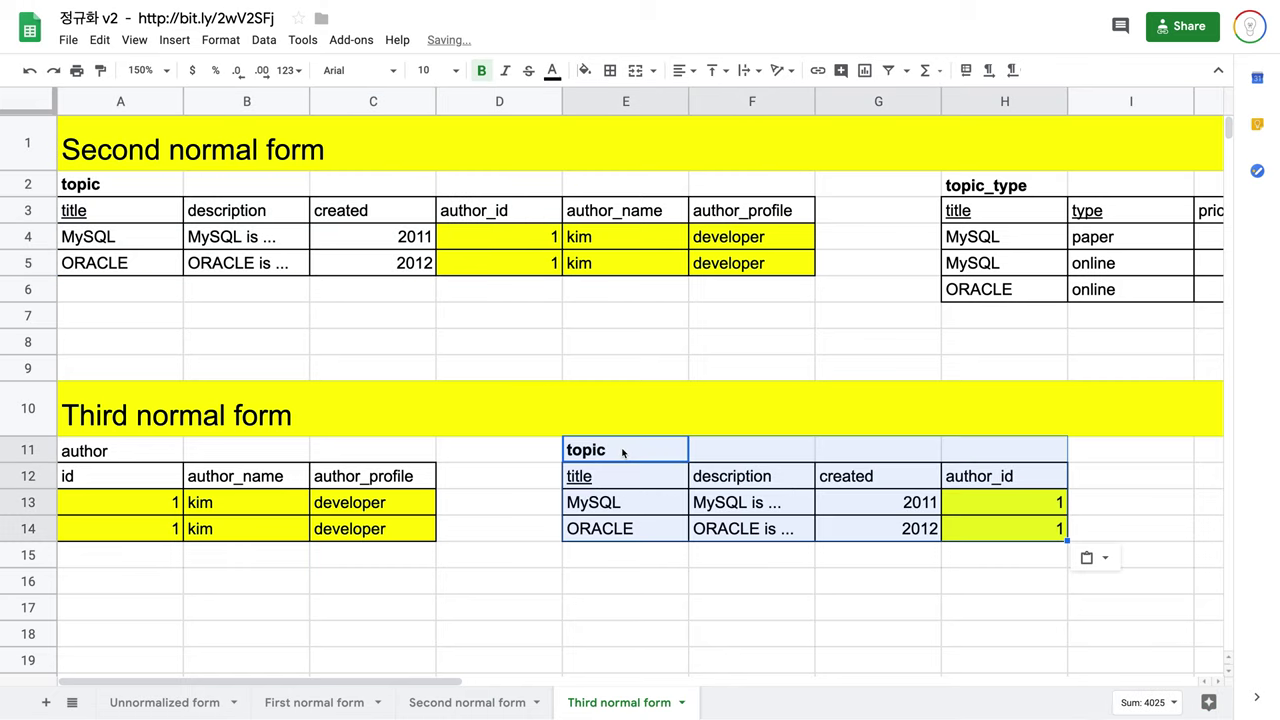
pyautogui.click(734, 530)
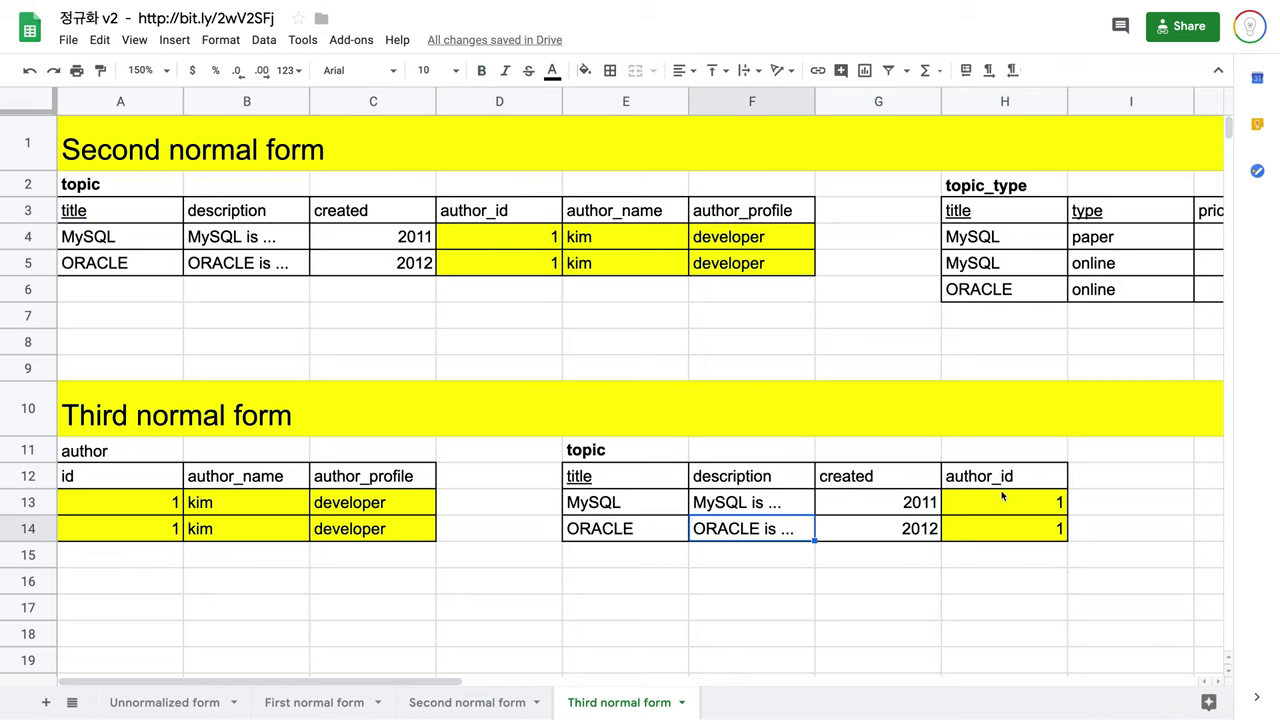
pyautogui.hotkey('ctrl', 'z')
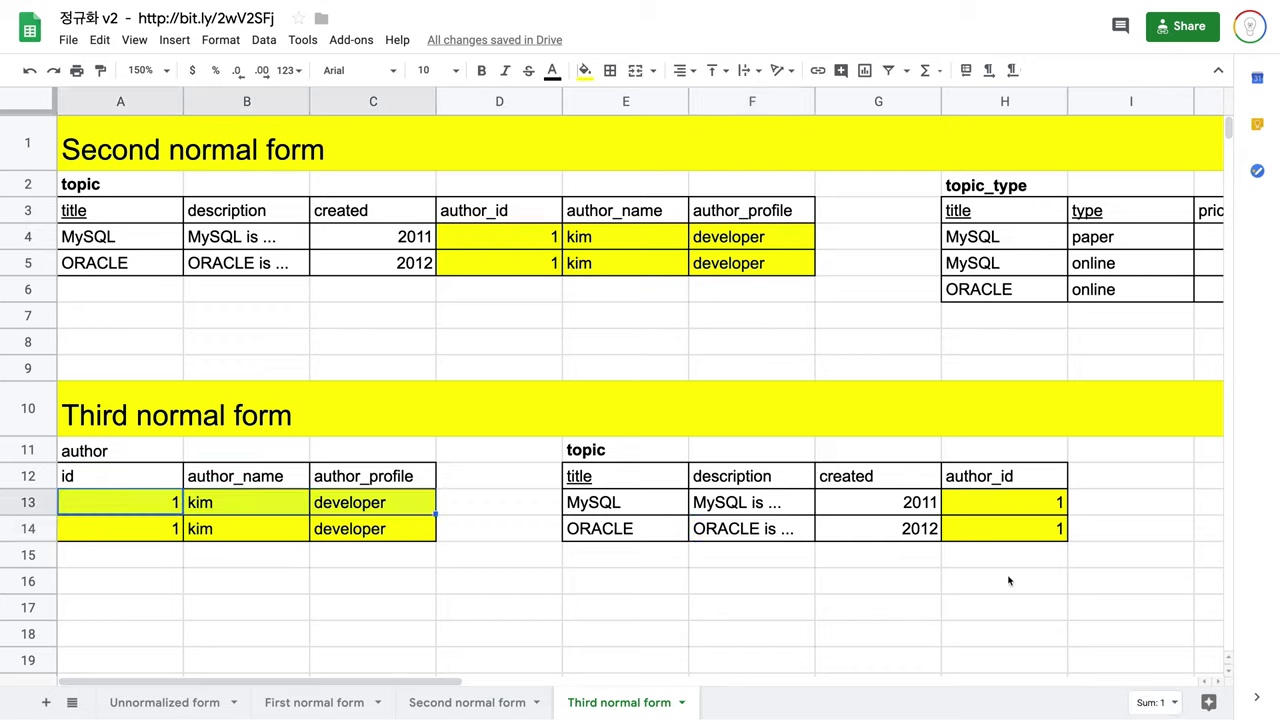
pyautogui.click(160, 529)
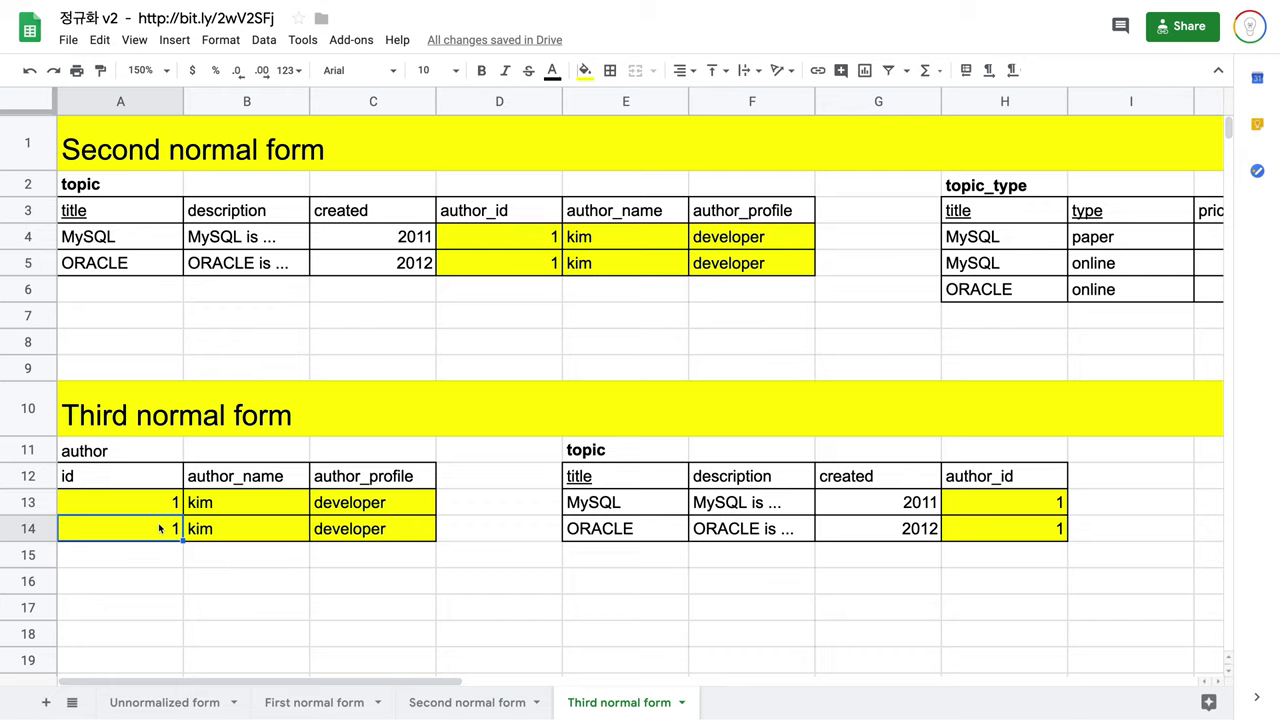
pyautogui.moveTo(160, 529); pyautogui.dragTo(383, 529)
pyautogui.rightClick(383, 529)
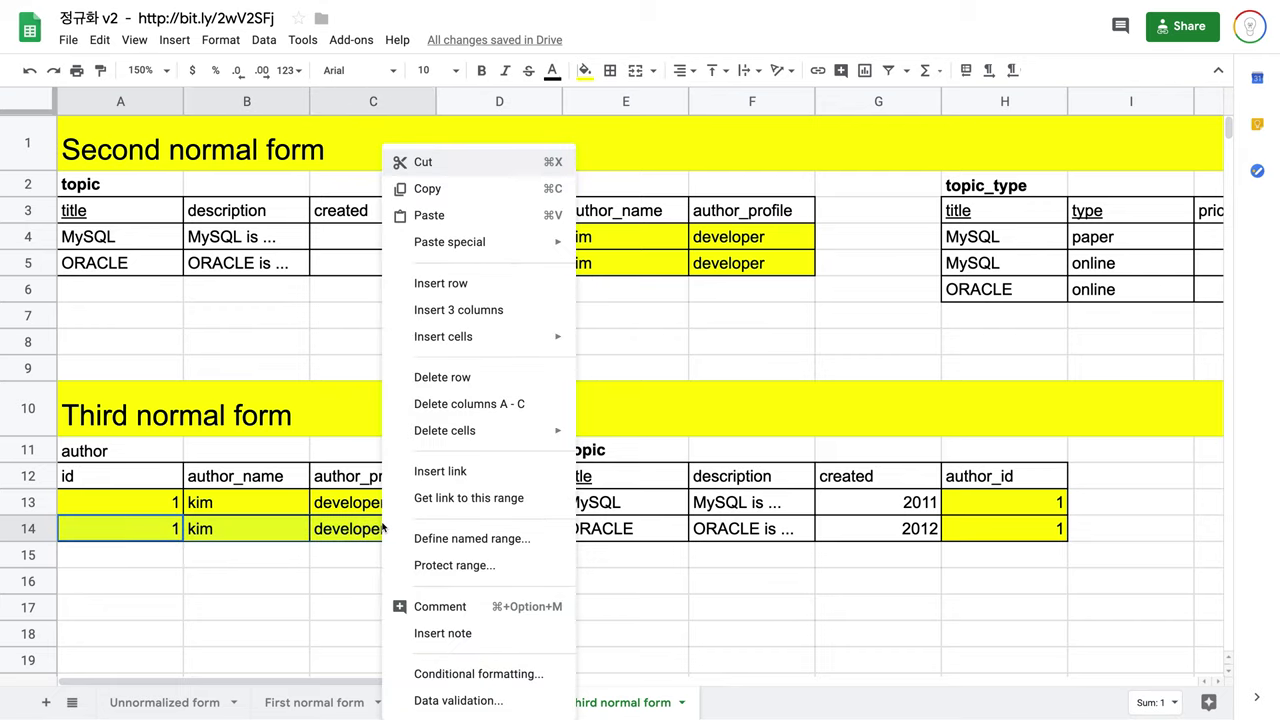
pyautogui.click(494, 387)
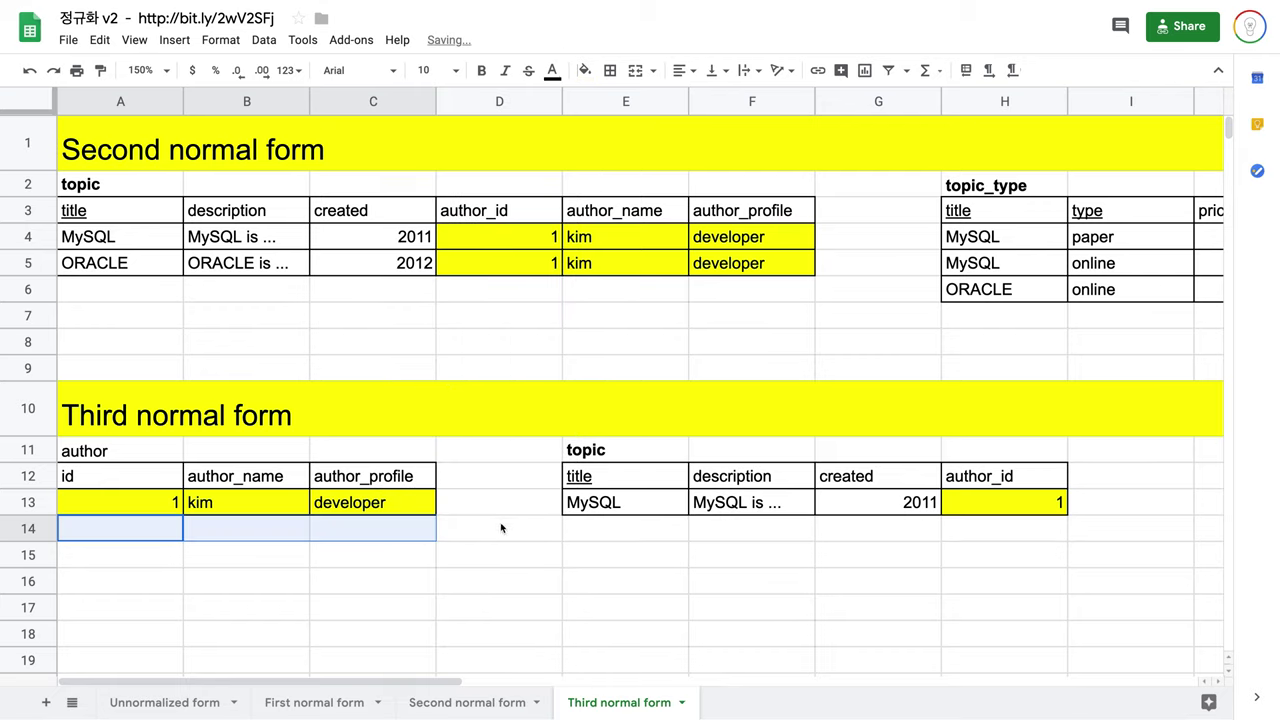
pyautogui.hotkey('ctrl', 'z')
# Delete the duplicate author entry cells A14:C14, shifting the cells below up.
pyautogui.click(380, 539)
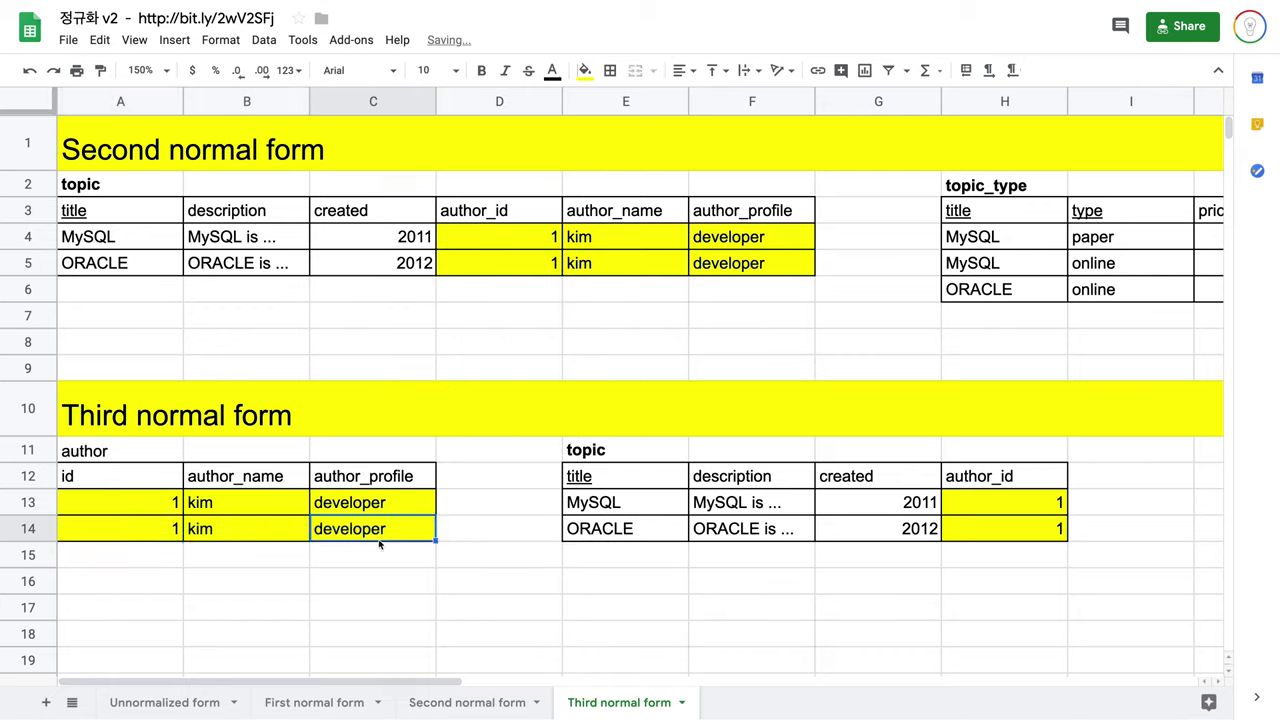
pyautogui.moveTo(184, 529); pyautogui.dragTo(163, 536)
pyautogui.rightClick(162, 538)
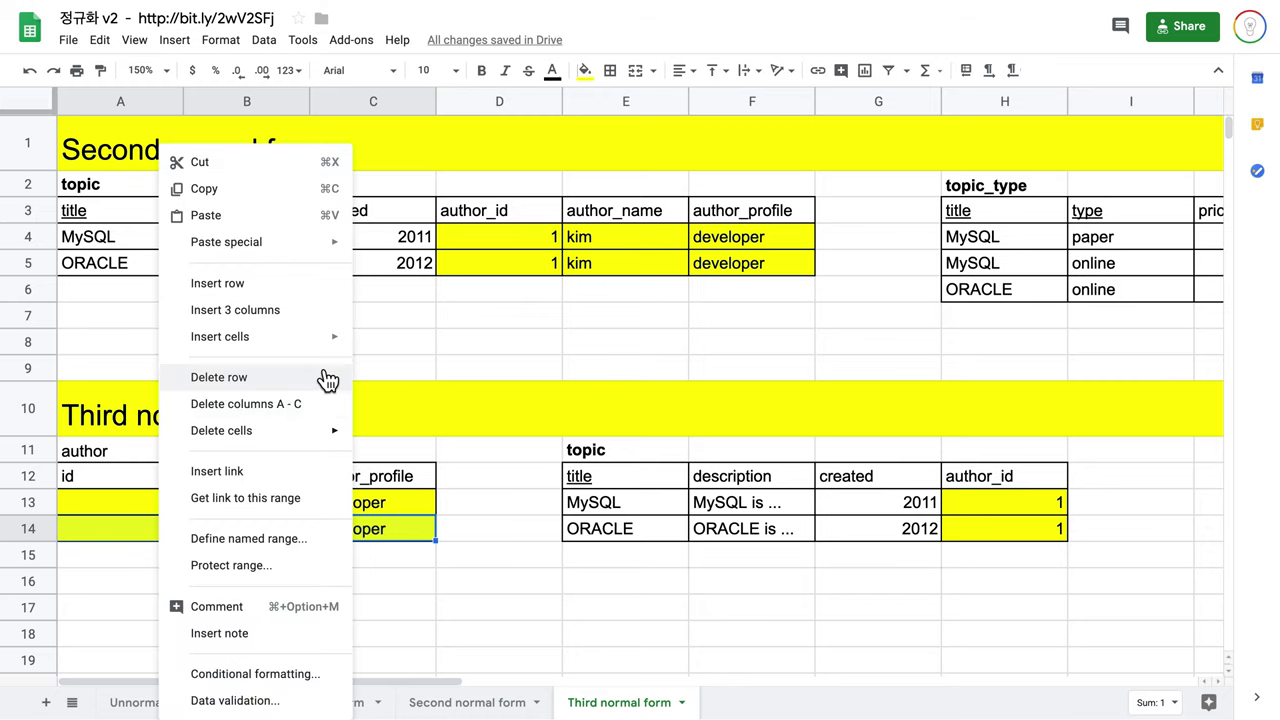
pyautogui.moveTo(352, 446)
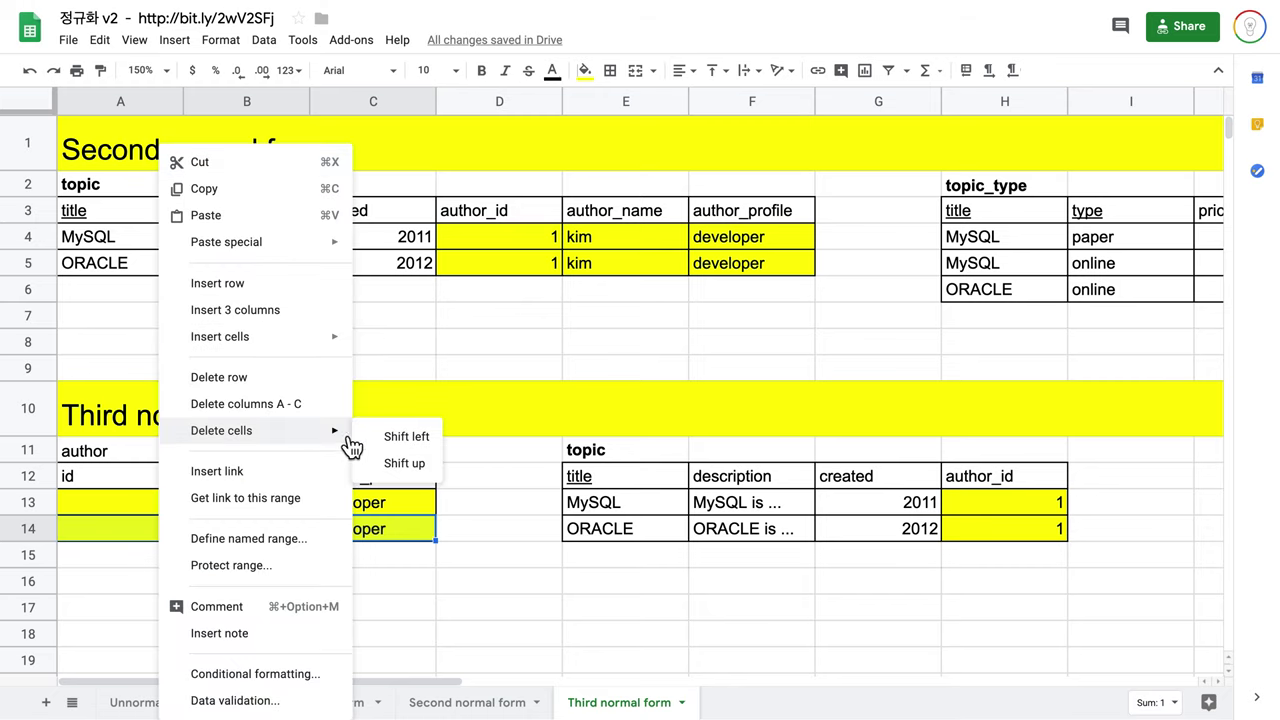
pyautogui.click(412, 466)
pyautogui.click(590, 536)
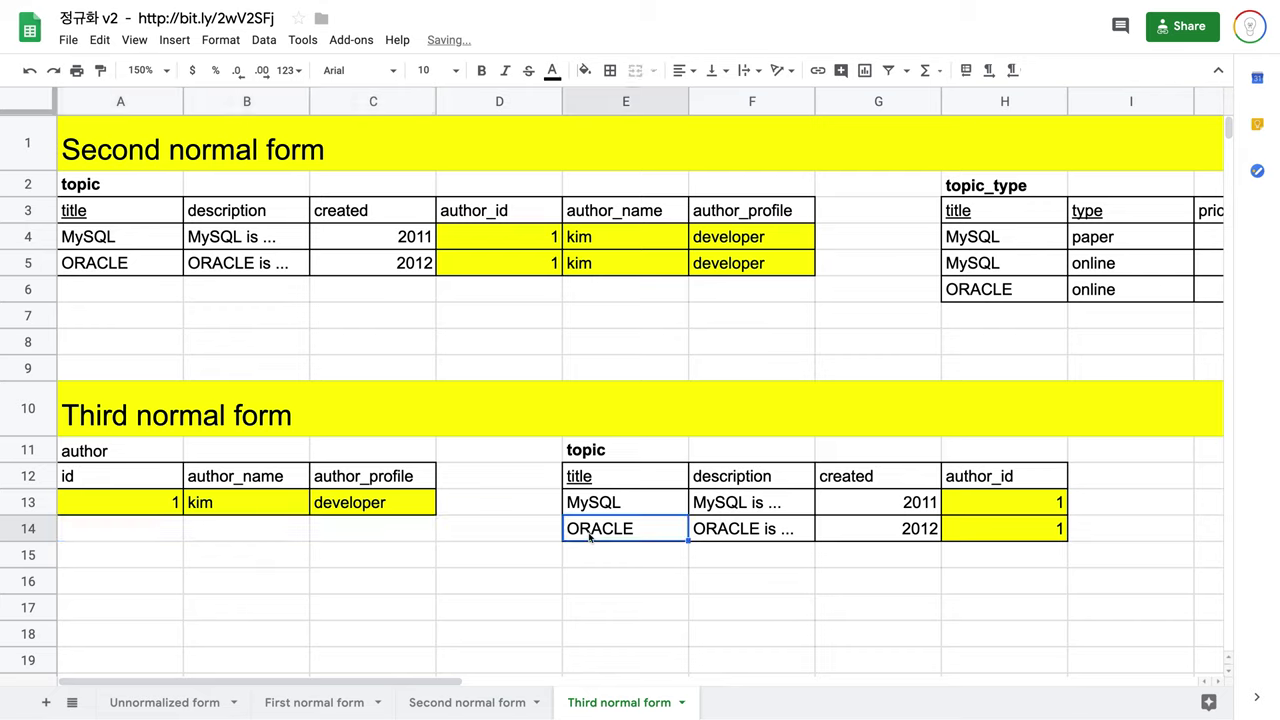
# Remove the yellow fill from the author table cells A13:C14 and the topic table's author_id values in H13:H14.
pyautogui.click(319, 513)
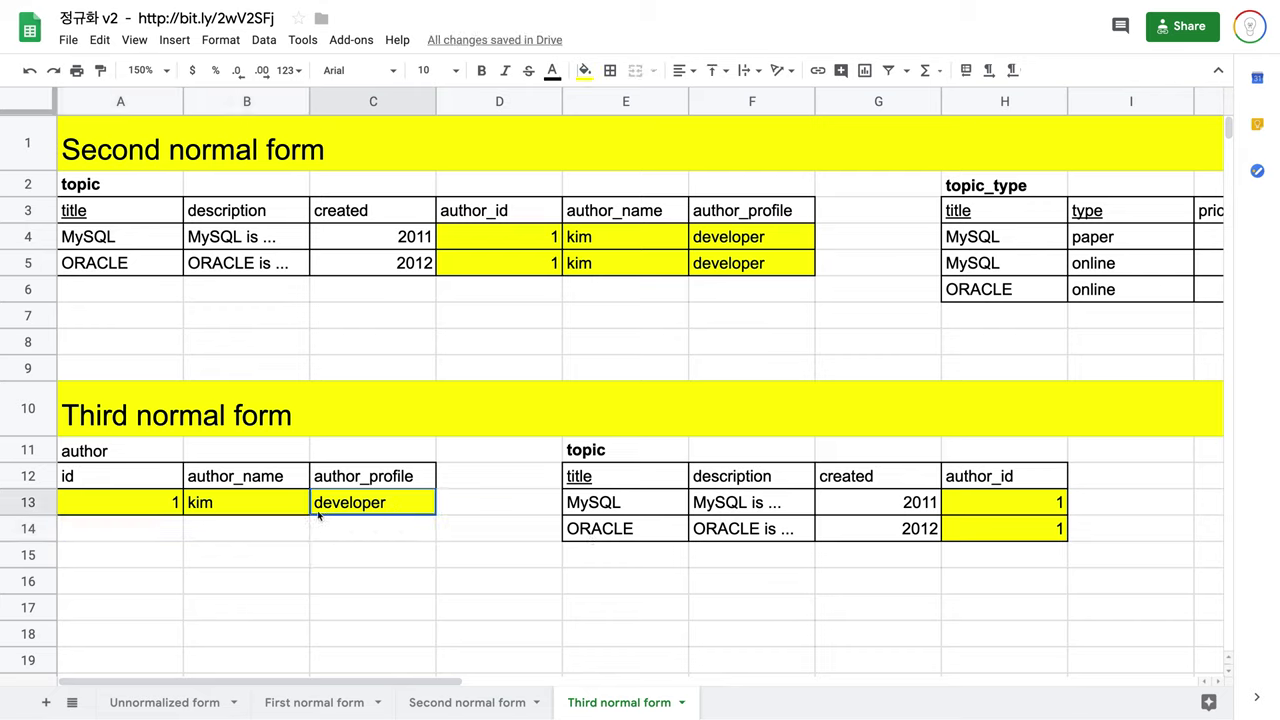
pyautogui.moveTo(319, 513); pyautogui.dragTo(140, 524)
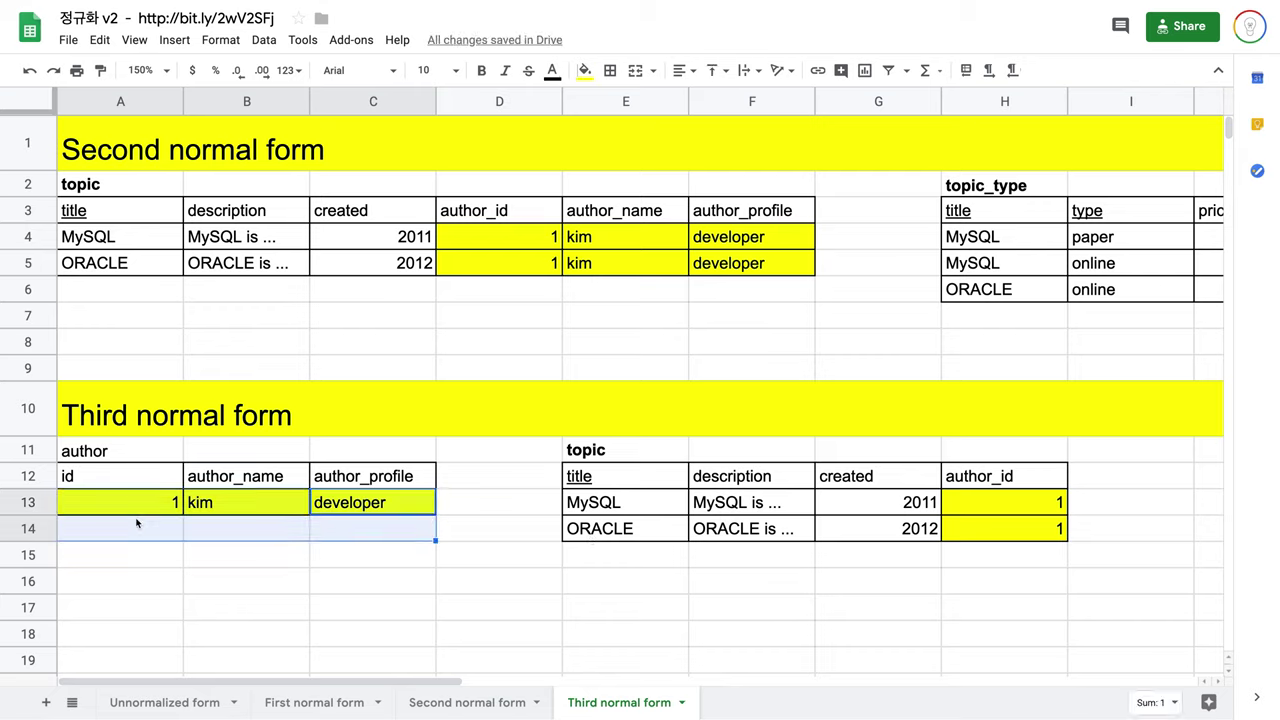
pyautogui.click(585, 70)
pyautogui.click(626, 103)
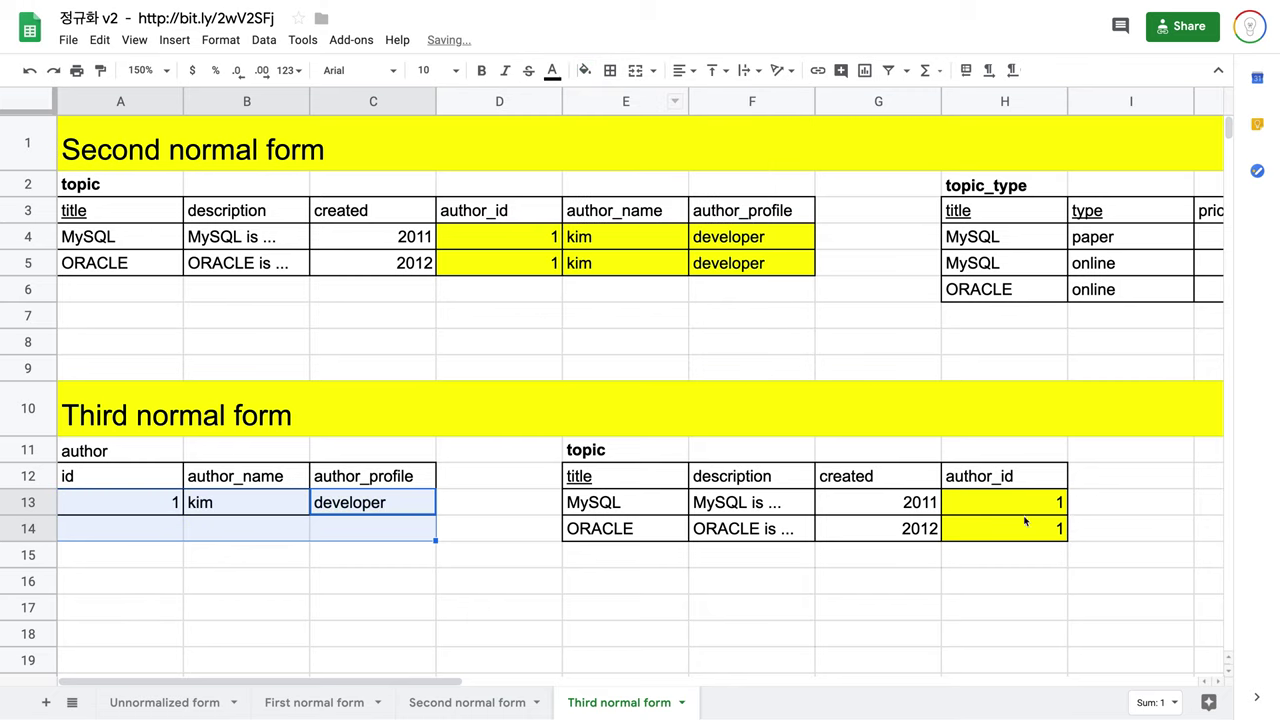
pyautogui.moveTo(1025, 506); pyautogui.dragTo(1014, 531)
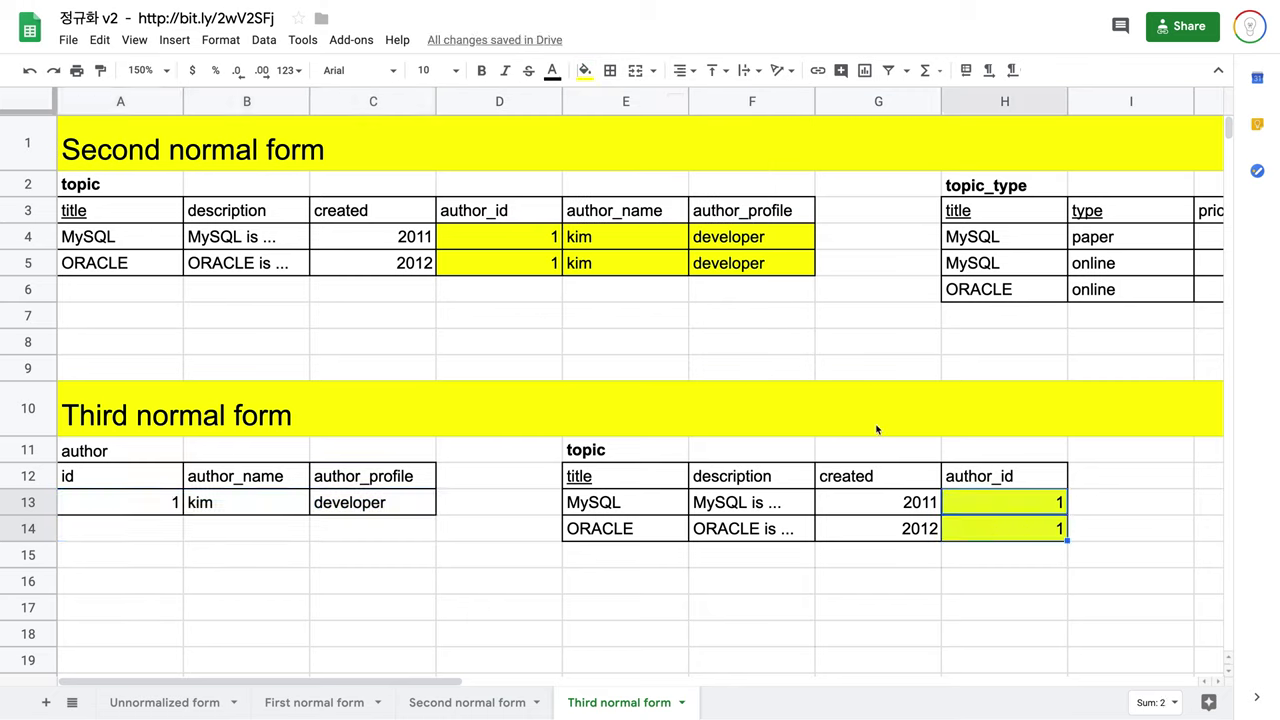
pyautogui.click(588, 72)
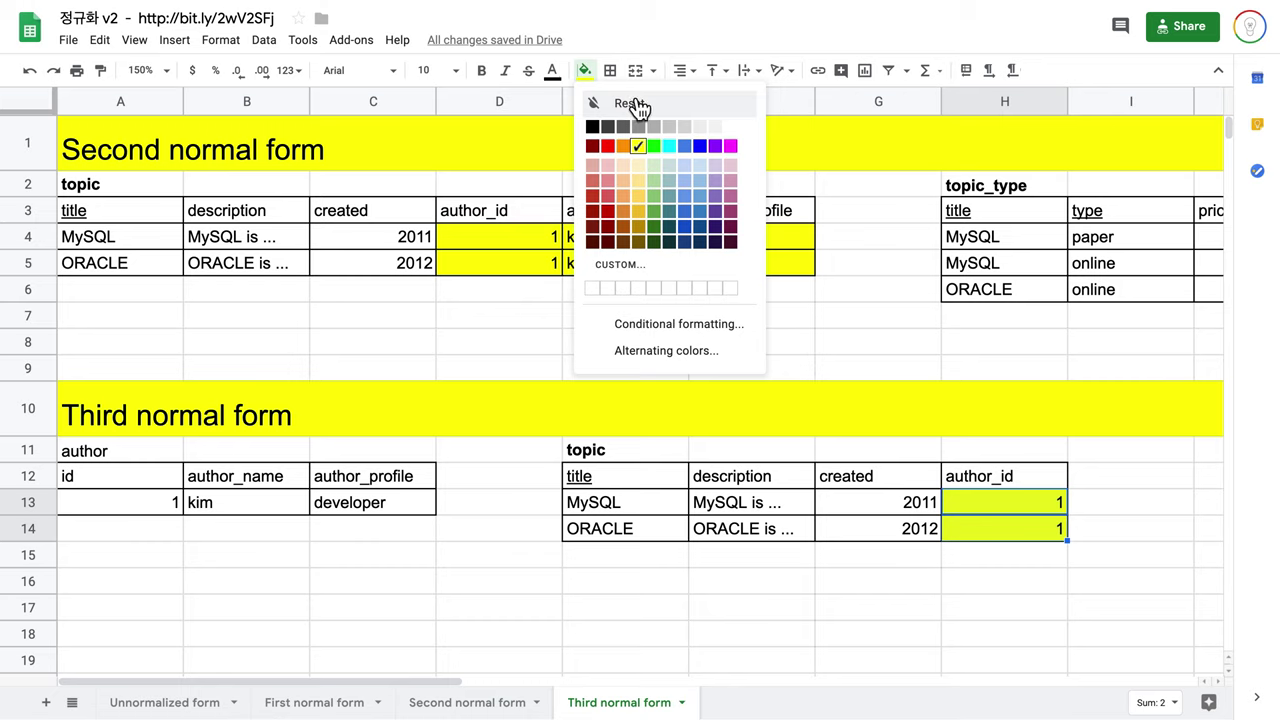
pyautogui.click(637, 104)
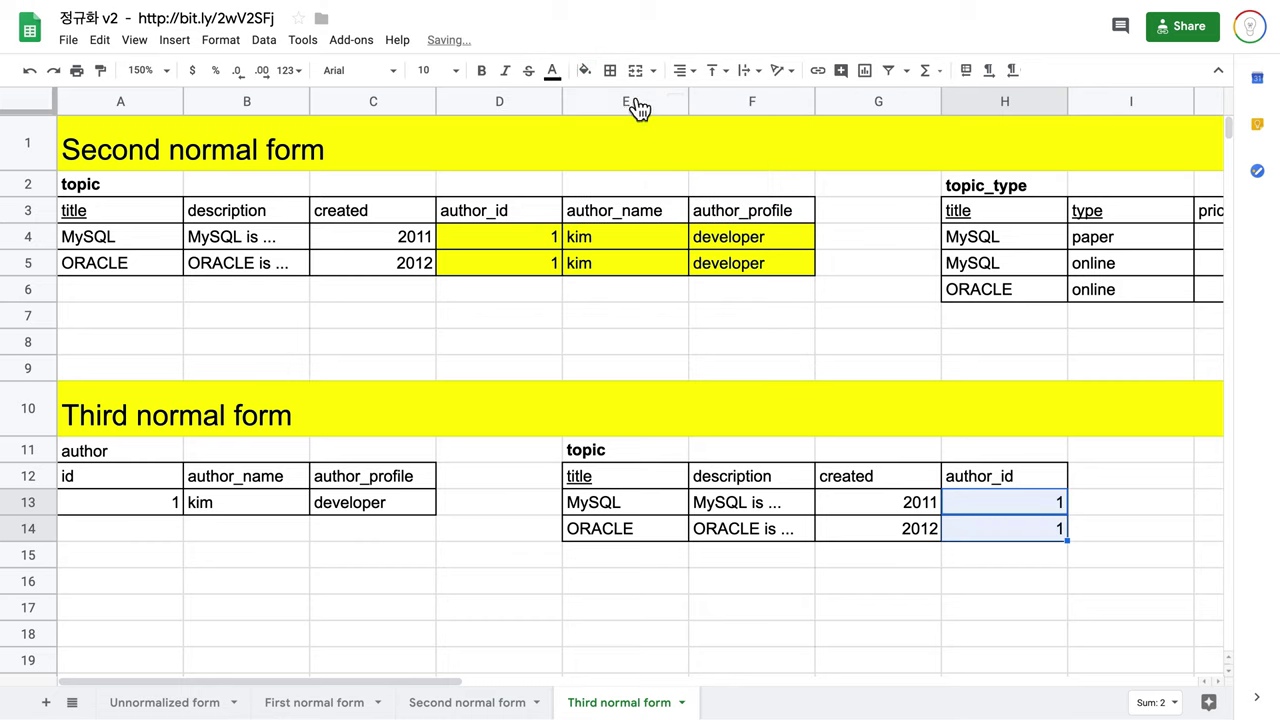
# Make the author table title in A11 bold.
pyautogui.click(1030, 478)
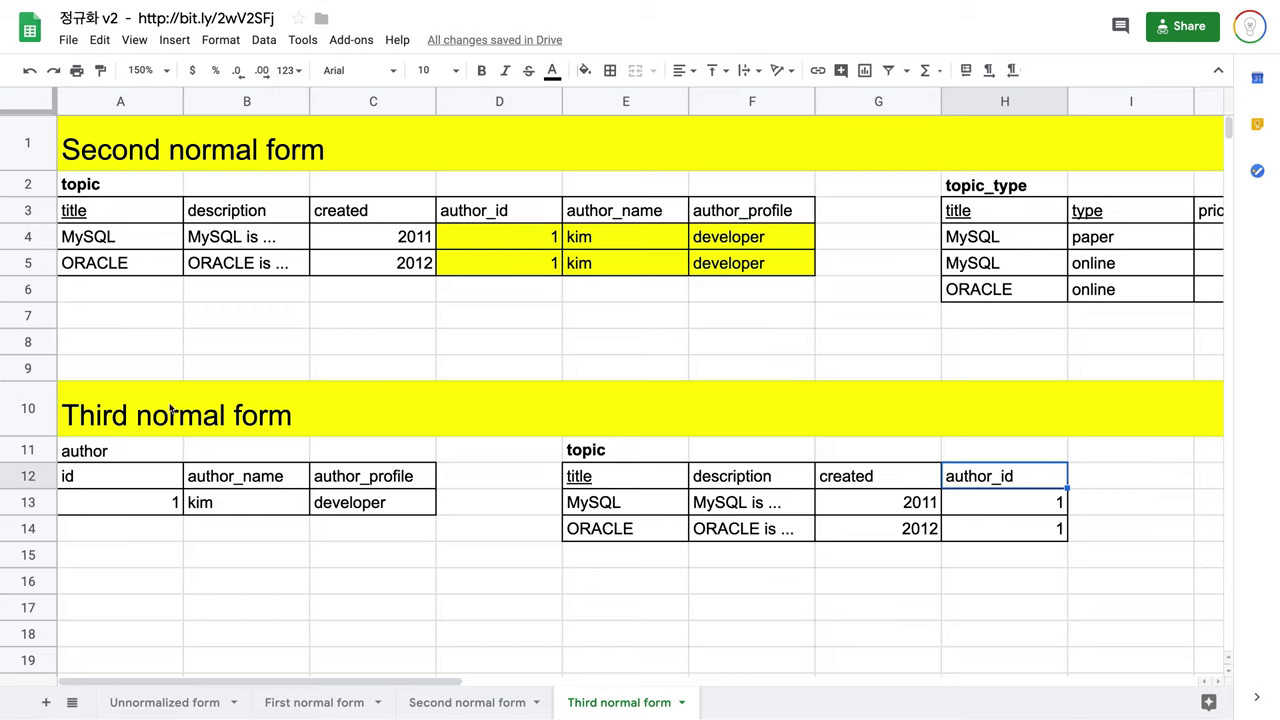
pyautogui.click(143, 457)
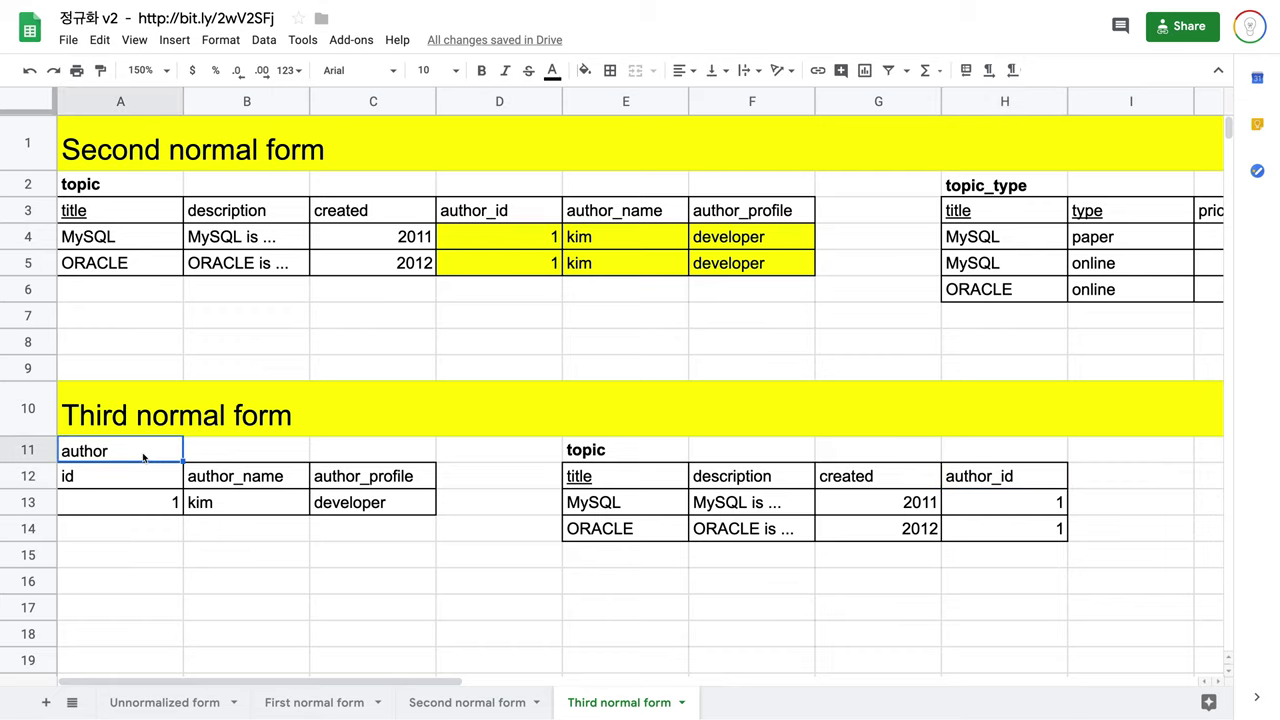
pyautogui.hotkey('ctrl', 'b')
# Copy the topic_type, topic_tag_relation and tag tables, G2:P9, from the second normal form section to cell I11.
pyautogui.click(900, 186)
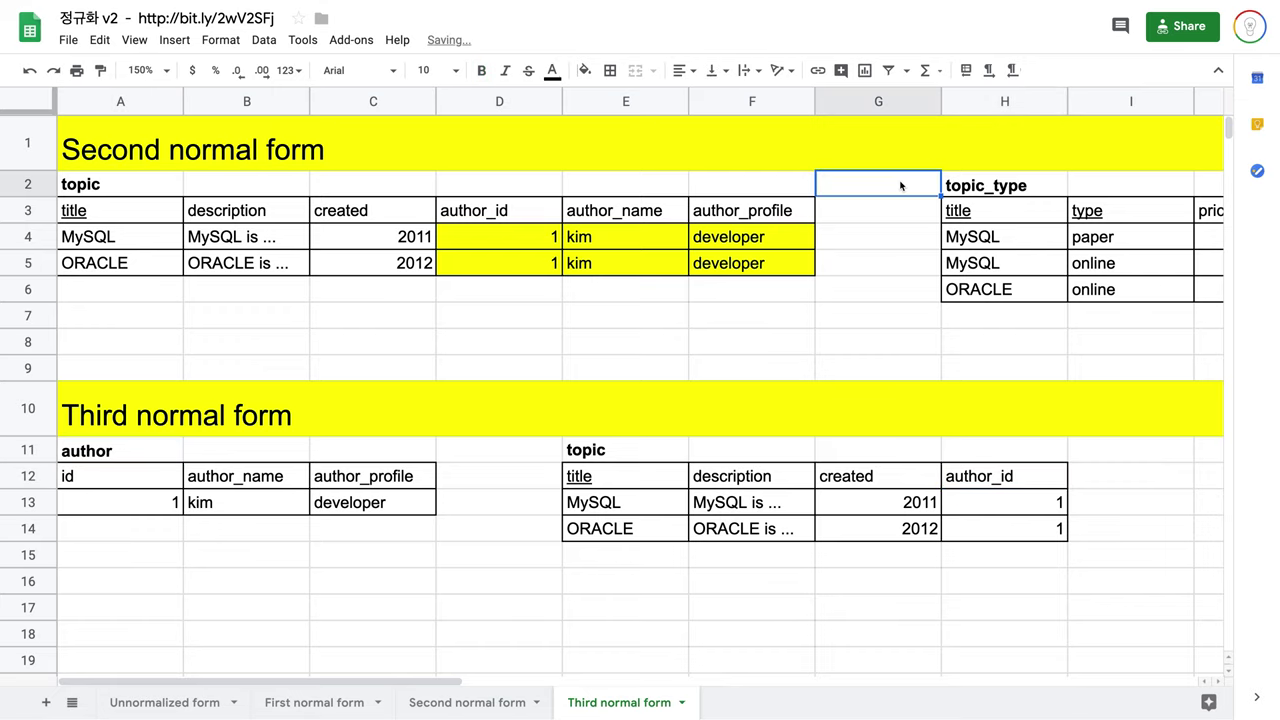
pyautogui.hscroll(10, 900, 186)
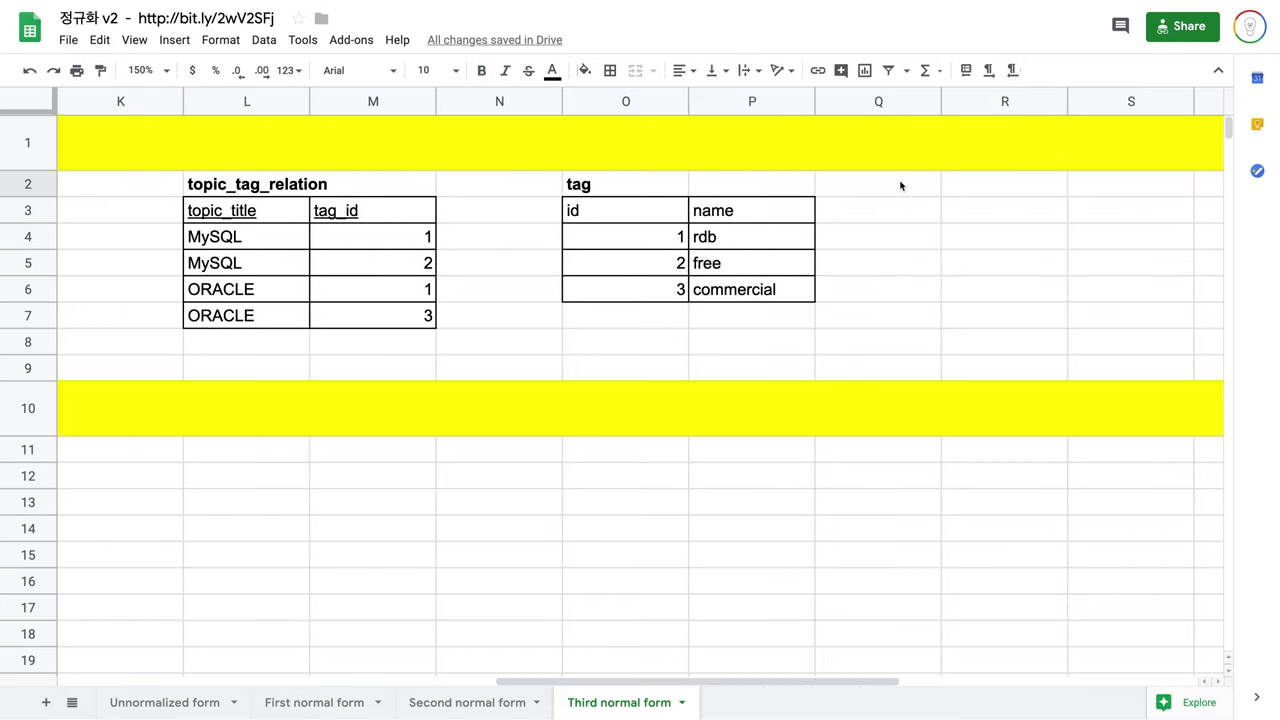
pyautogui.keyDown('shift'); pyautogui.click(789, 366); pyautogui.keyUp('shift')
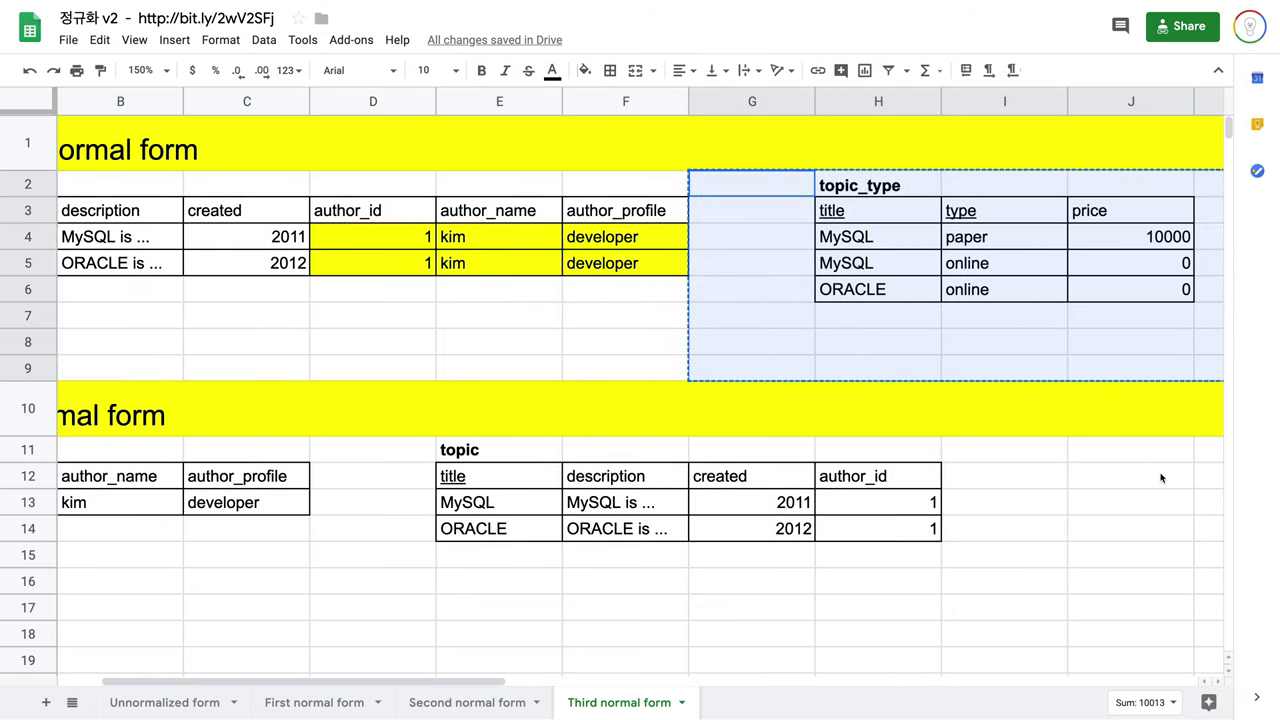
pyautogui.hotkey('ctrl', 'c')
pyautogui.hscroll(1, 1160, 477)
pyautogui.click(1040, 457)
pyautogui.hotkey('ctrl', 'v')
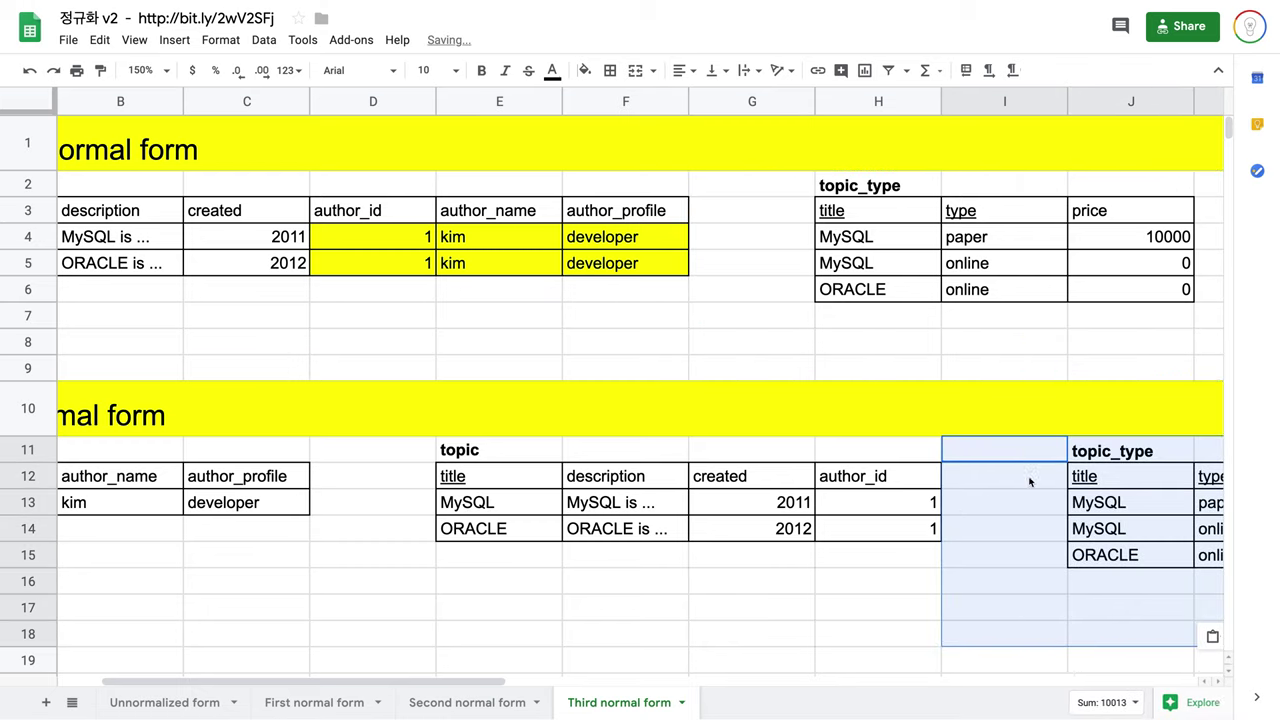
pyautogui.click(996, 508)
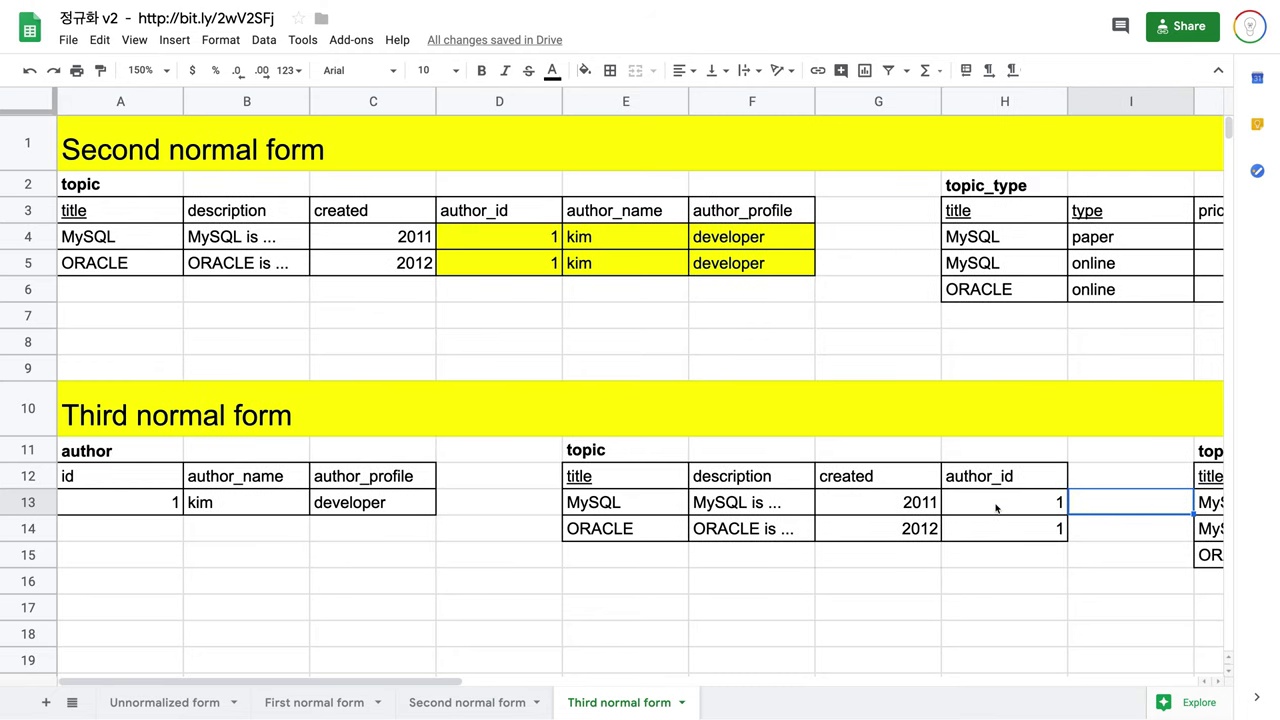
pyautogui.moveTo(480, 211); pyautogui.dragTo(481, 264)
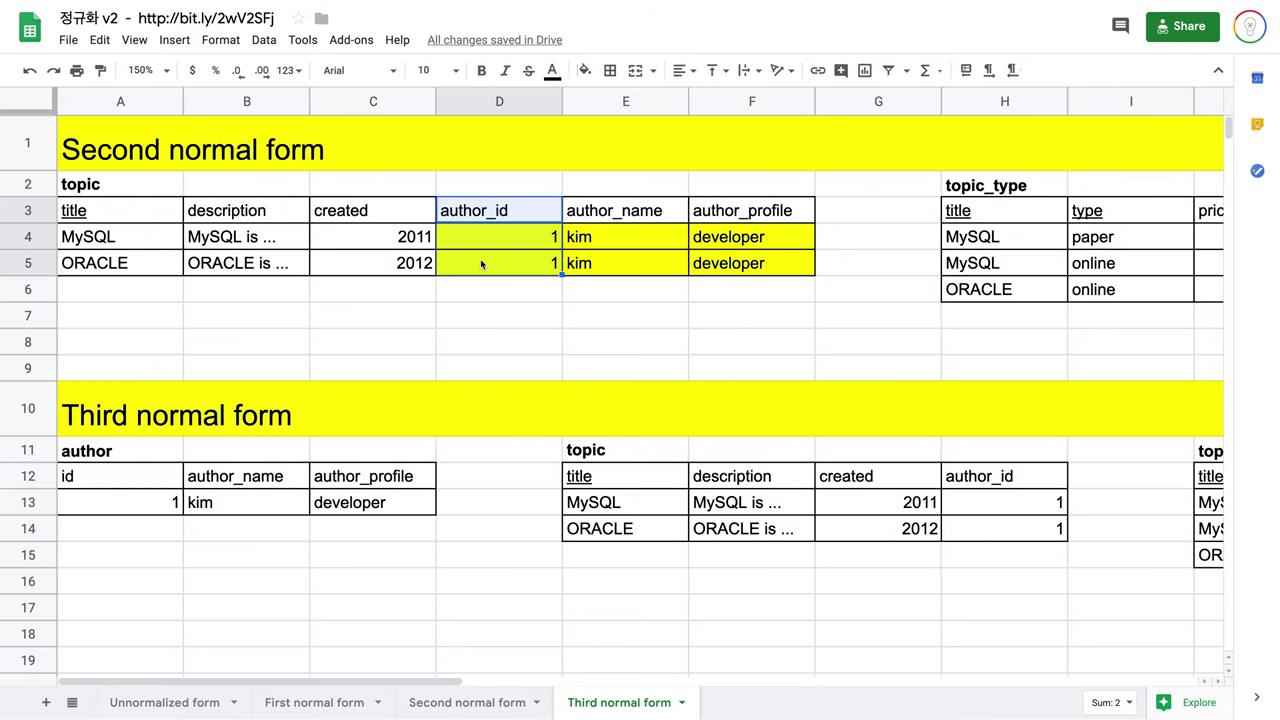
pyautogui.click(508, 222)
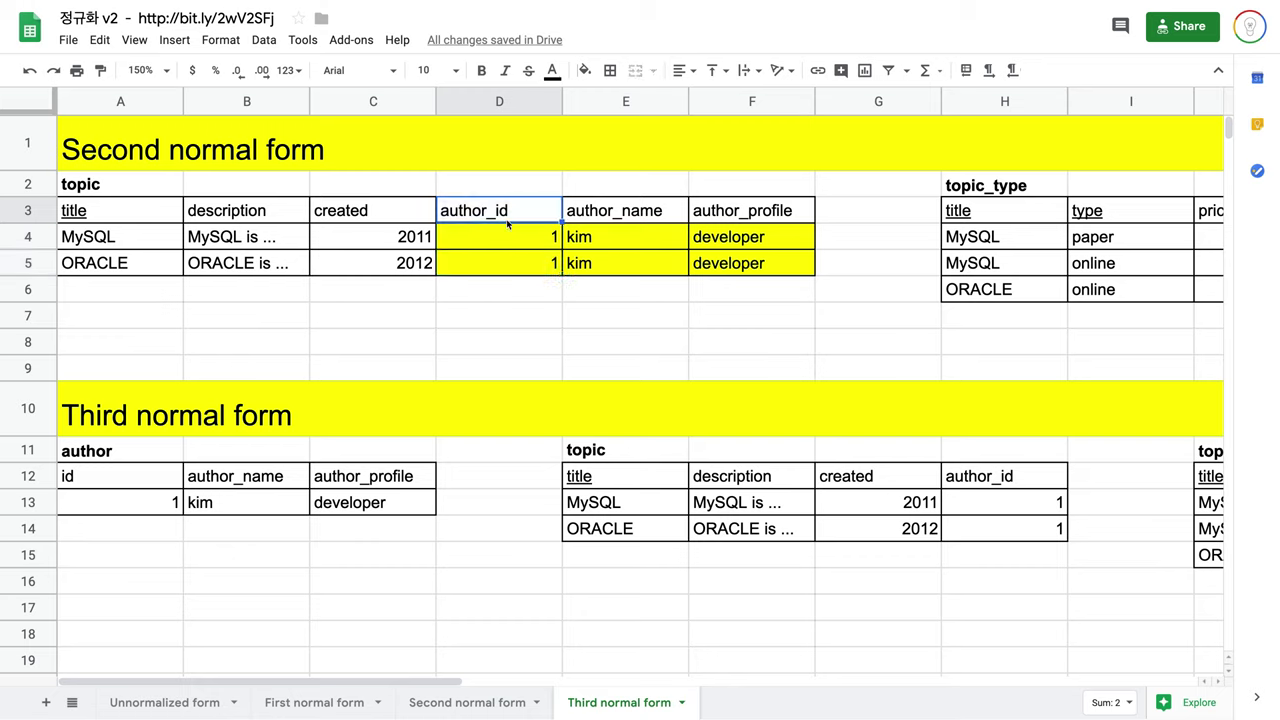
pyautogui.moveTo(508, 222); pyautogui.dragTo(754, 262)
pyautogui.click(508, 266)
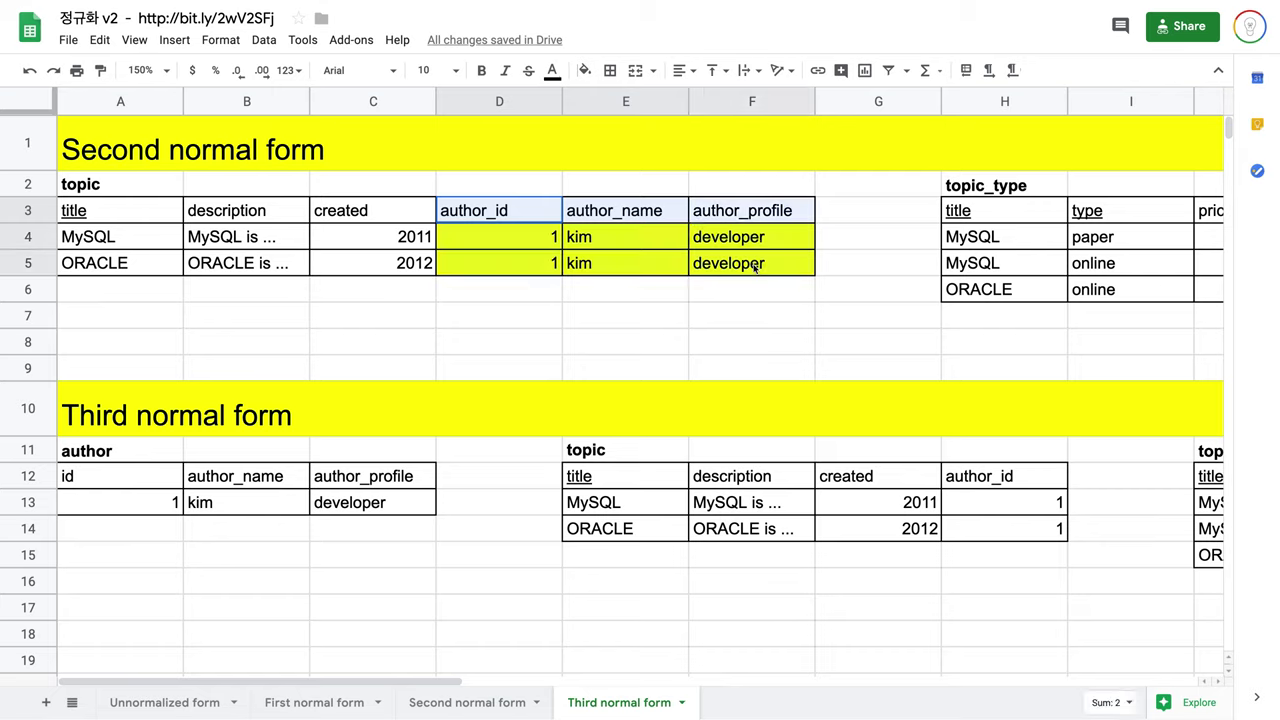
# Try deleting the second normal form topic table's author_id cells D3:D5 with a left shift, and undo the deletion.
pyautogui.click(527, 215)
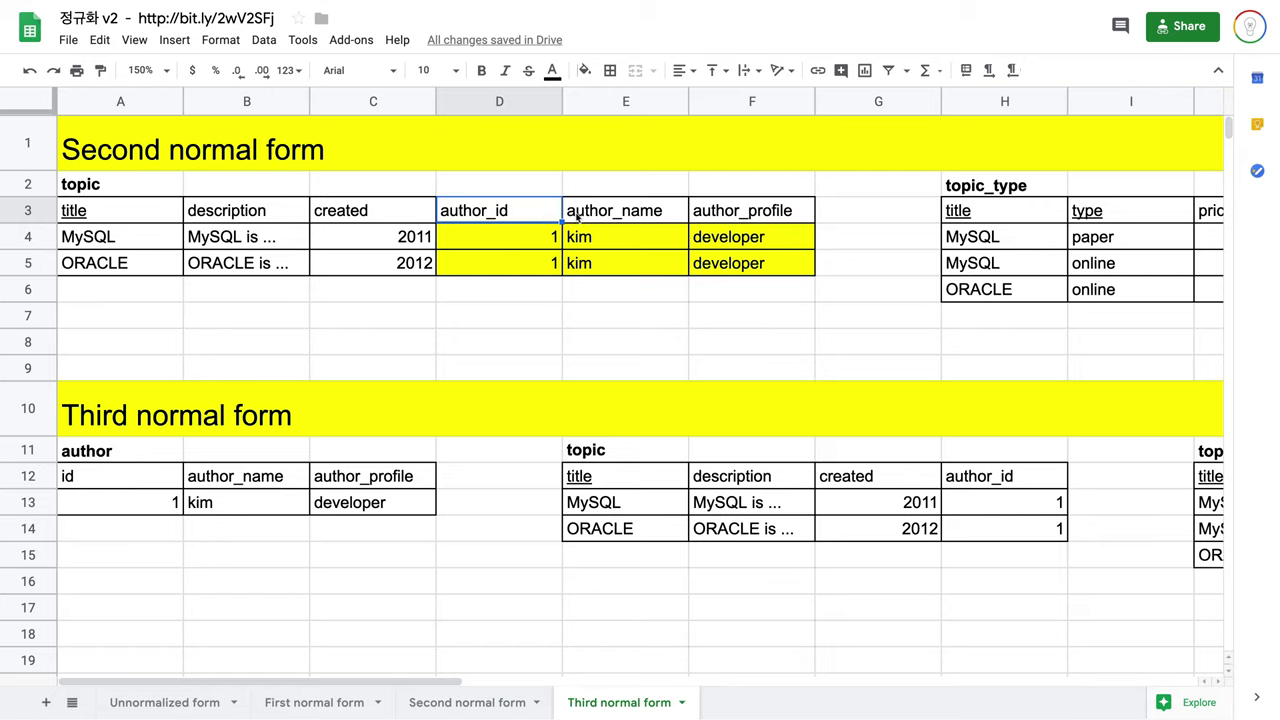
pyautogui.moveTo(527, 218); pyautogui.dragTo(525, 277)
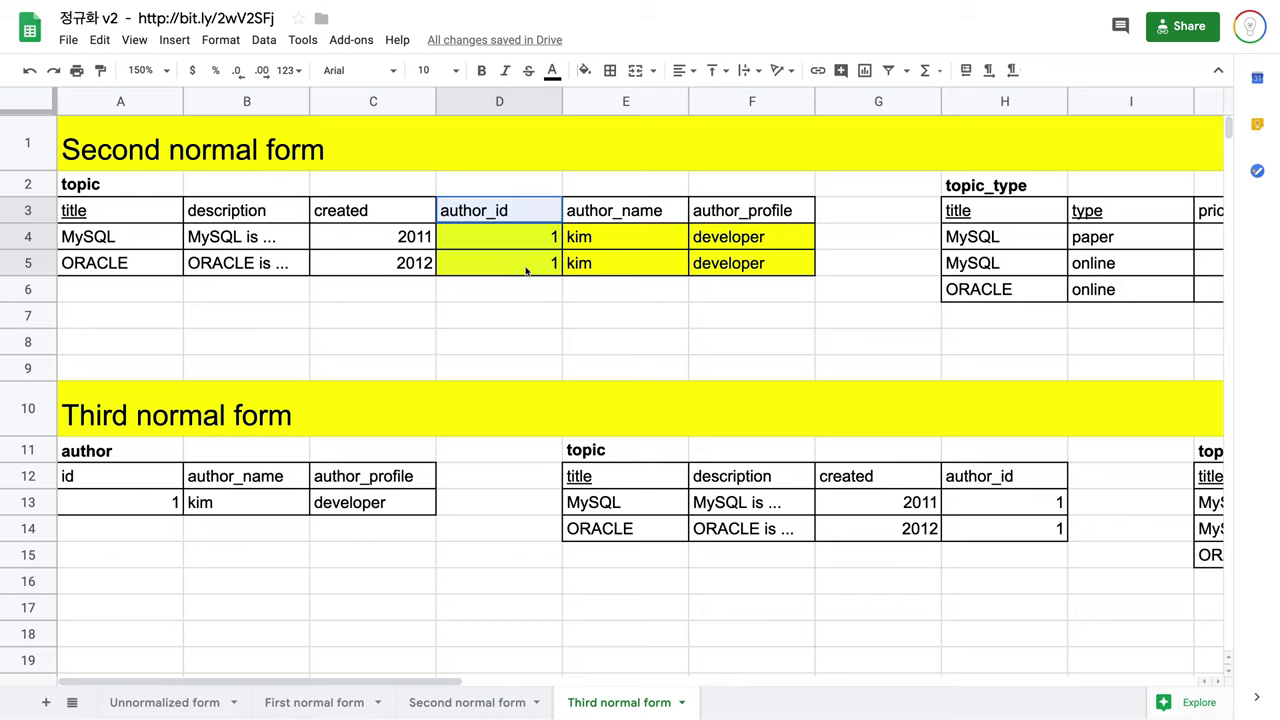
pyautogui.rightClick(526, 276)
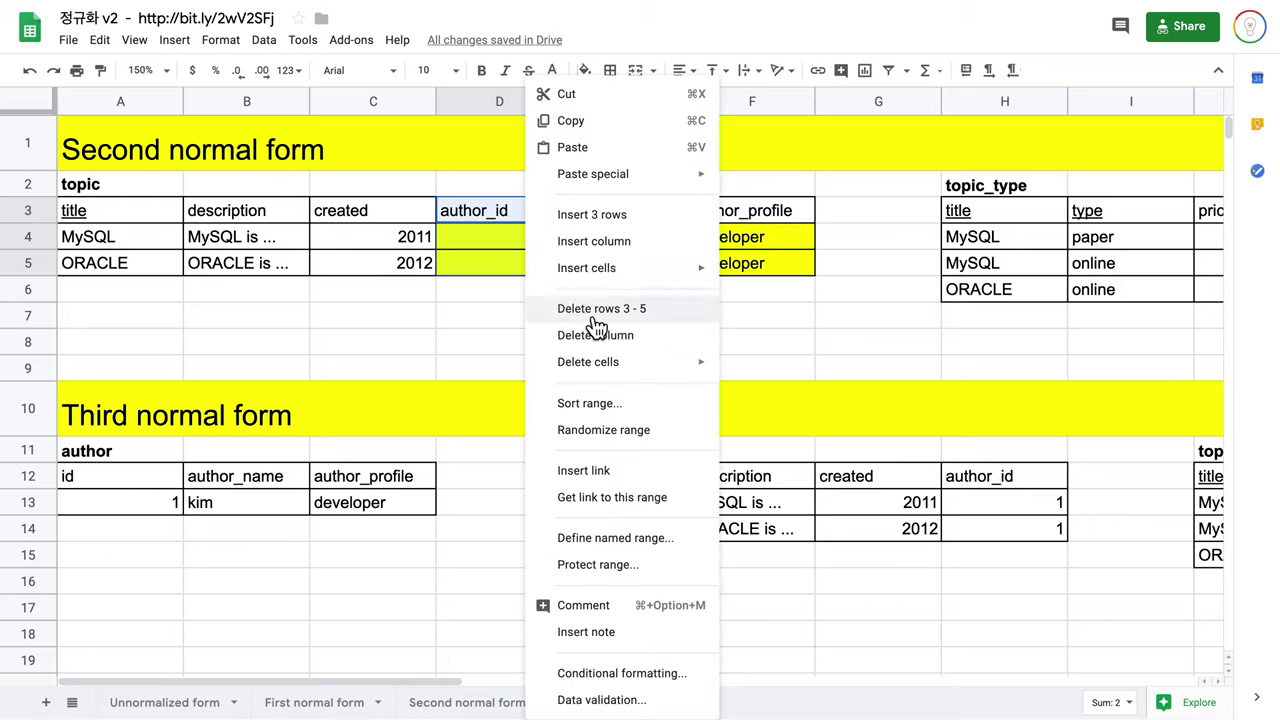
pyautogui.moveTo(614, 362)
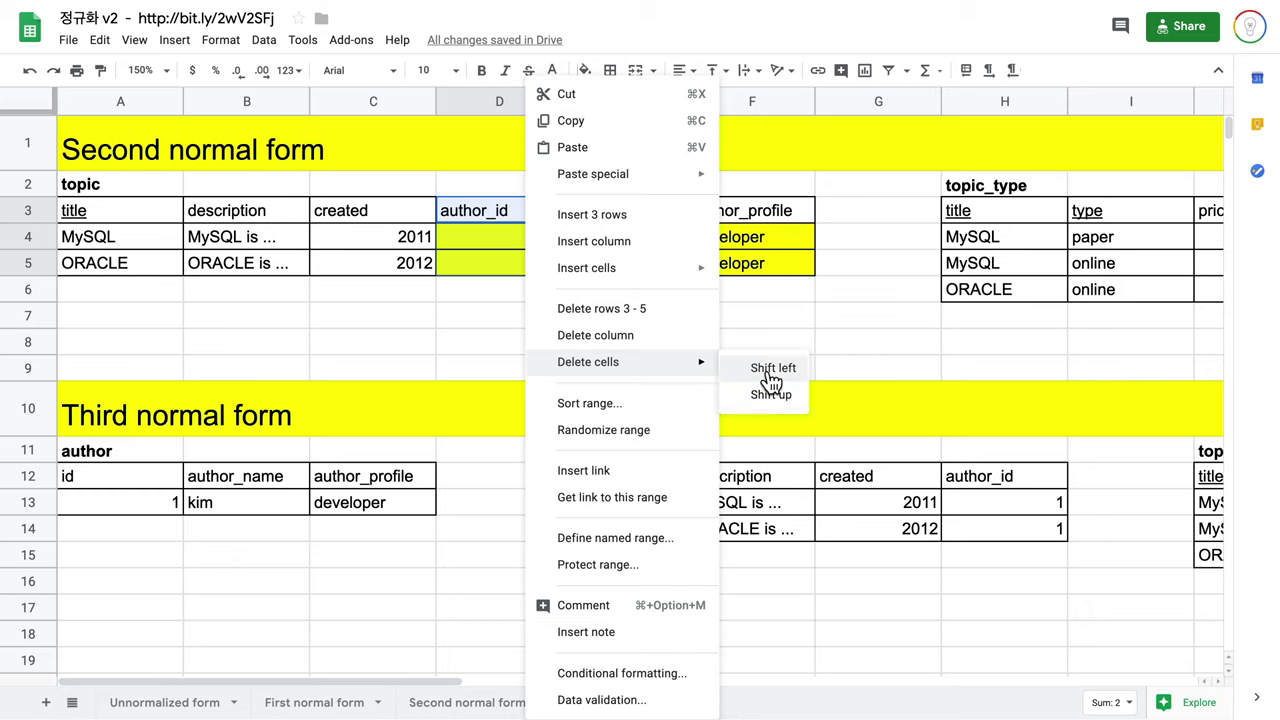
pyautogui.click(772, 372)
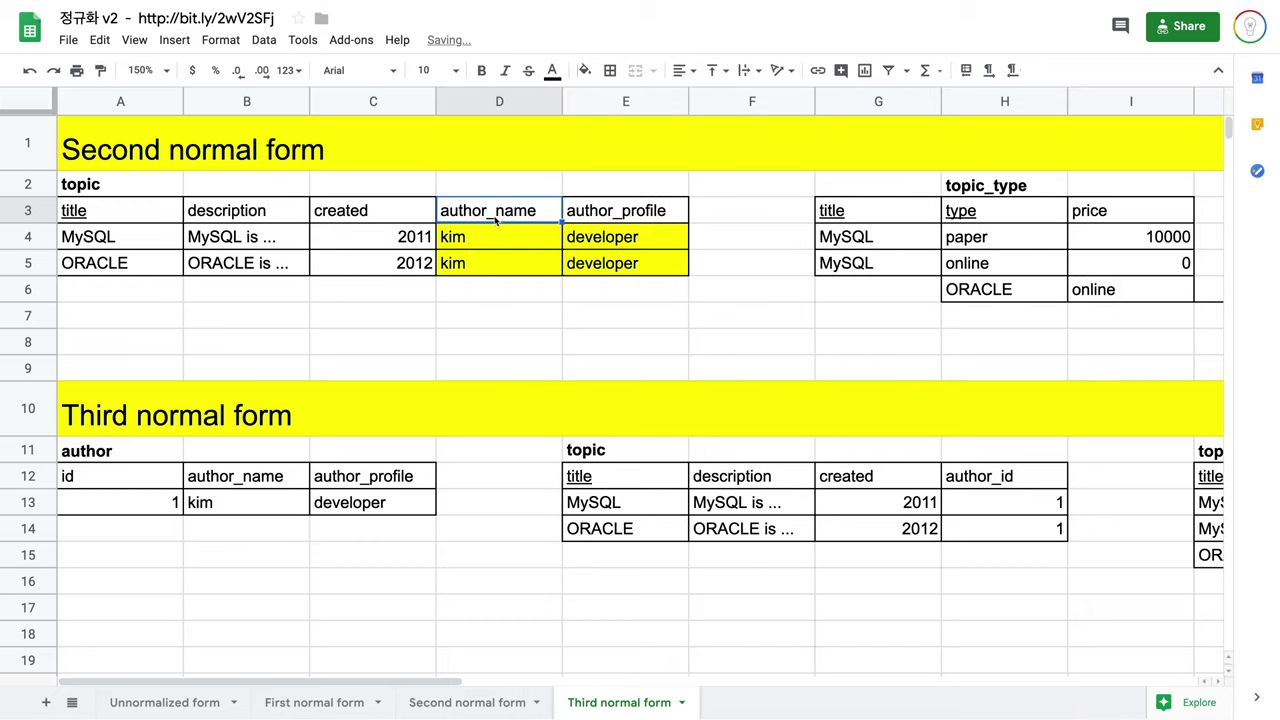
pyautogui.moveTo(497, 218); pyautogui.dragTo(650, 262)
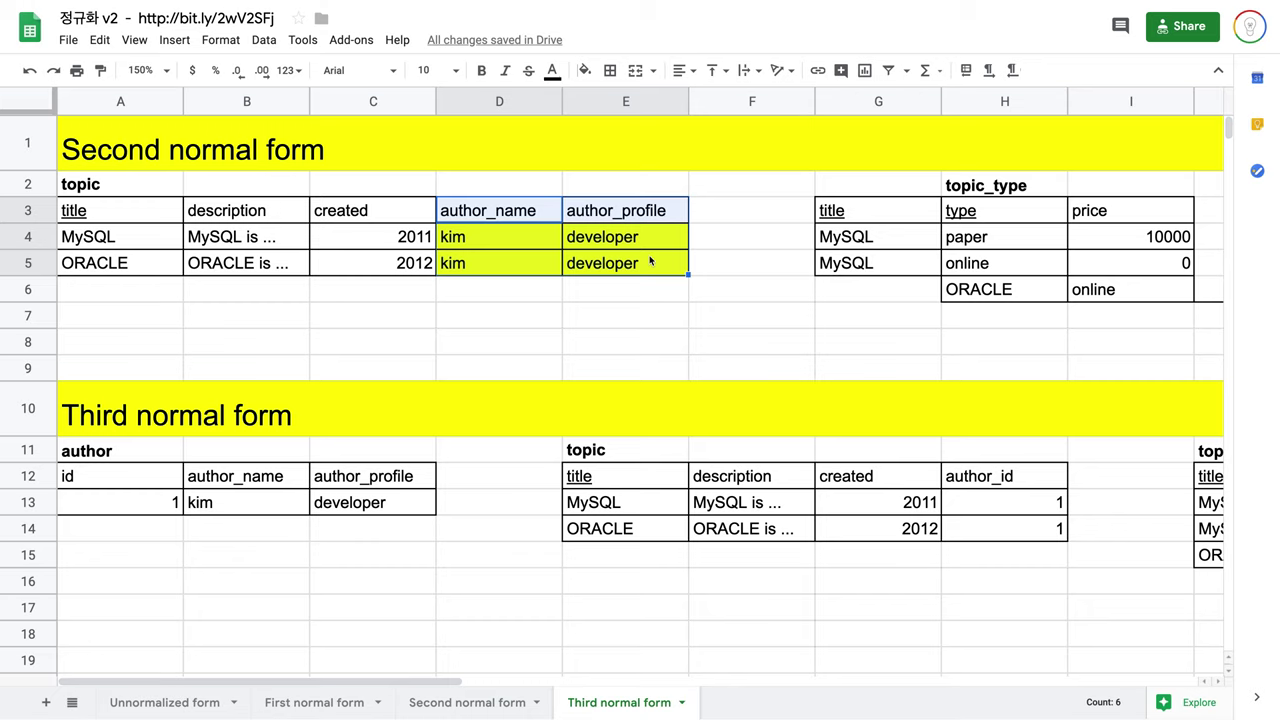
pyautogui.hotkey('ctrl', 'z')
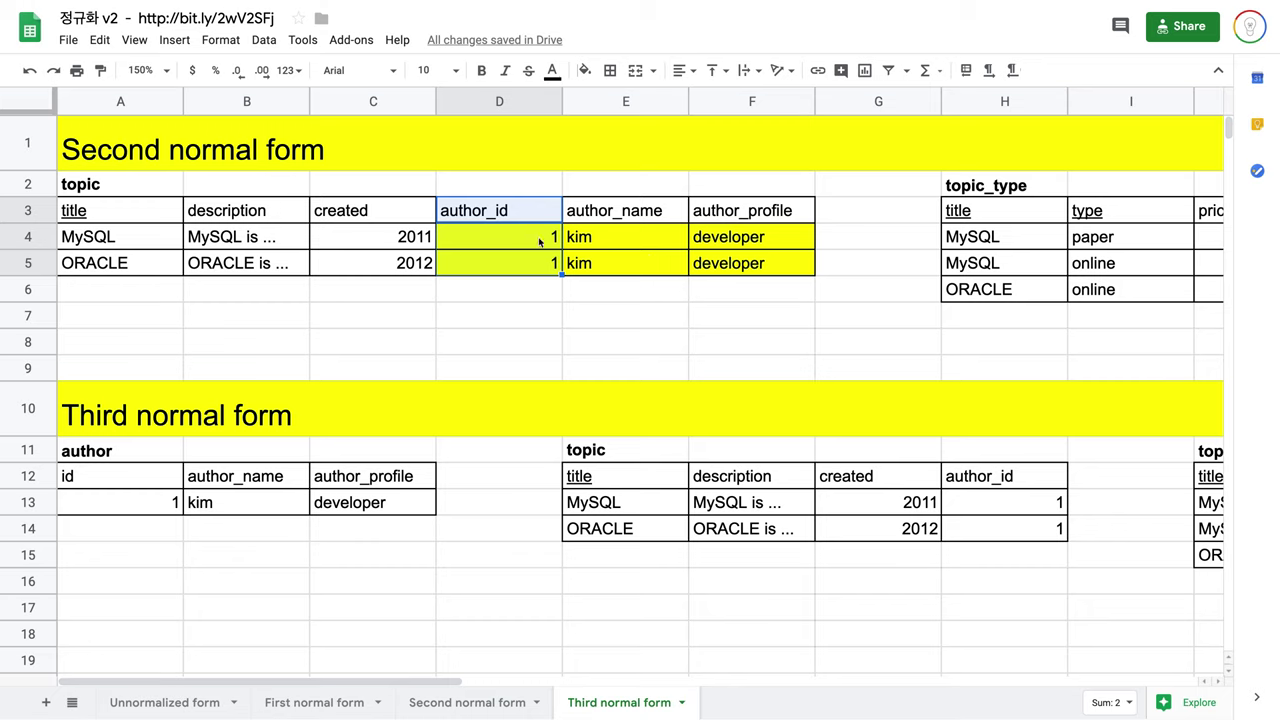
# Compare the author table and the author_id column H12:H14 with the repeated author columns D3:F5 of the second normal form topic table.
pyautogui.moveTo(408, 487); pyautogui.dragTo(90, 514)
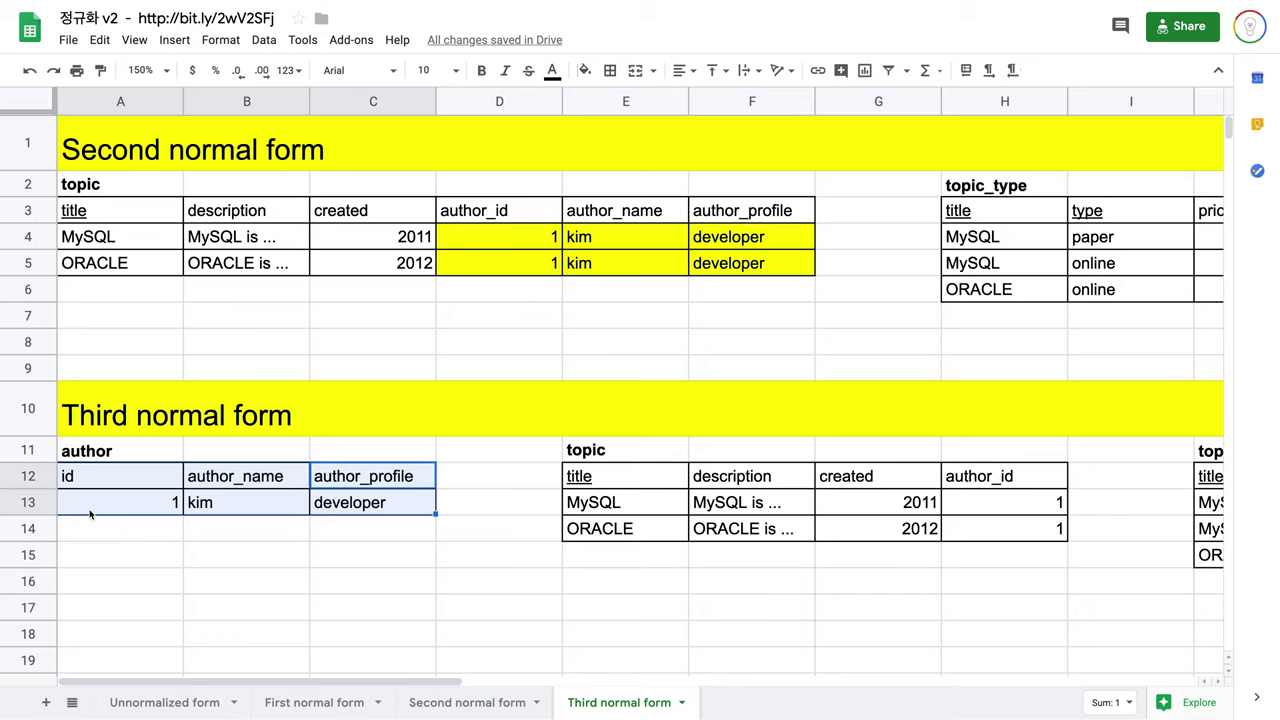
pyautogui.moveTo(984, 482); pyautogui.dragTo(996, 538)
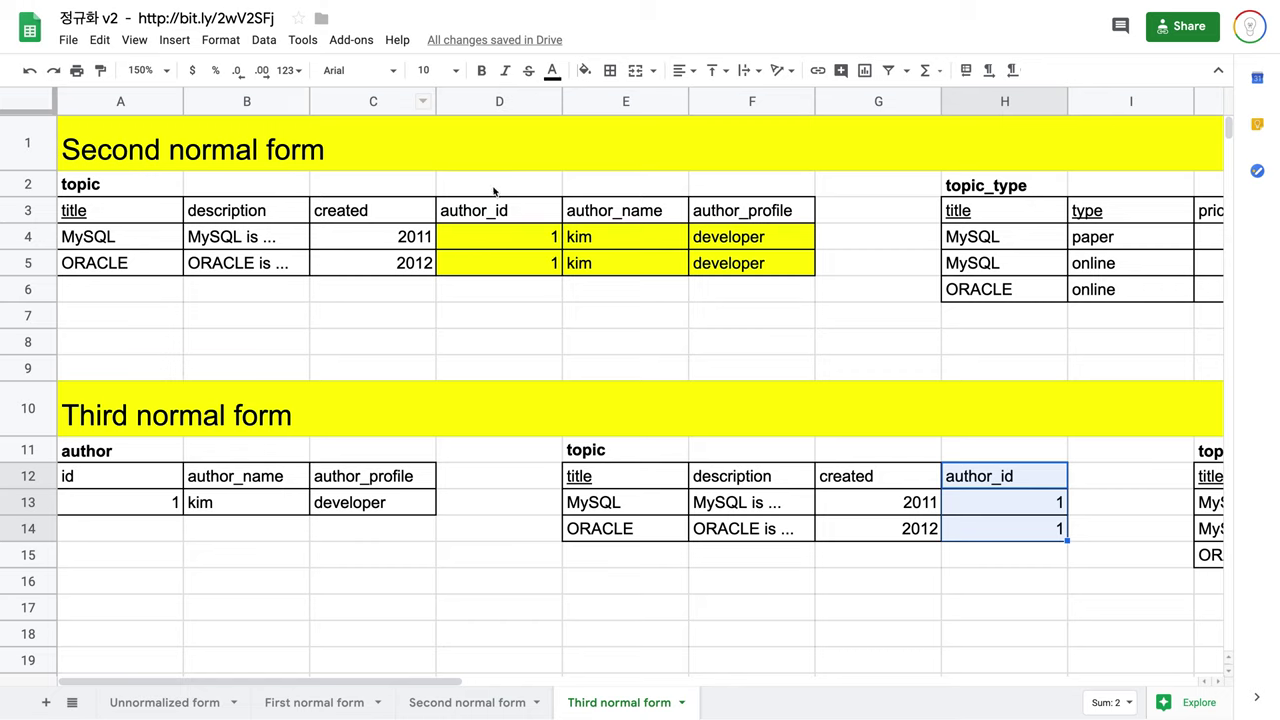
pyautogui.moveTo(497, 210); pyautogui.dragTo(758, 218)
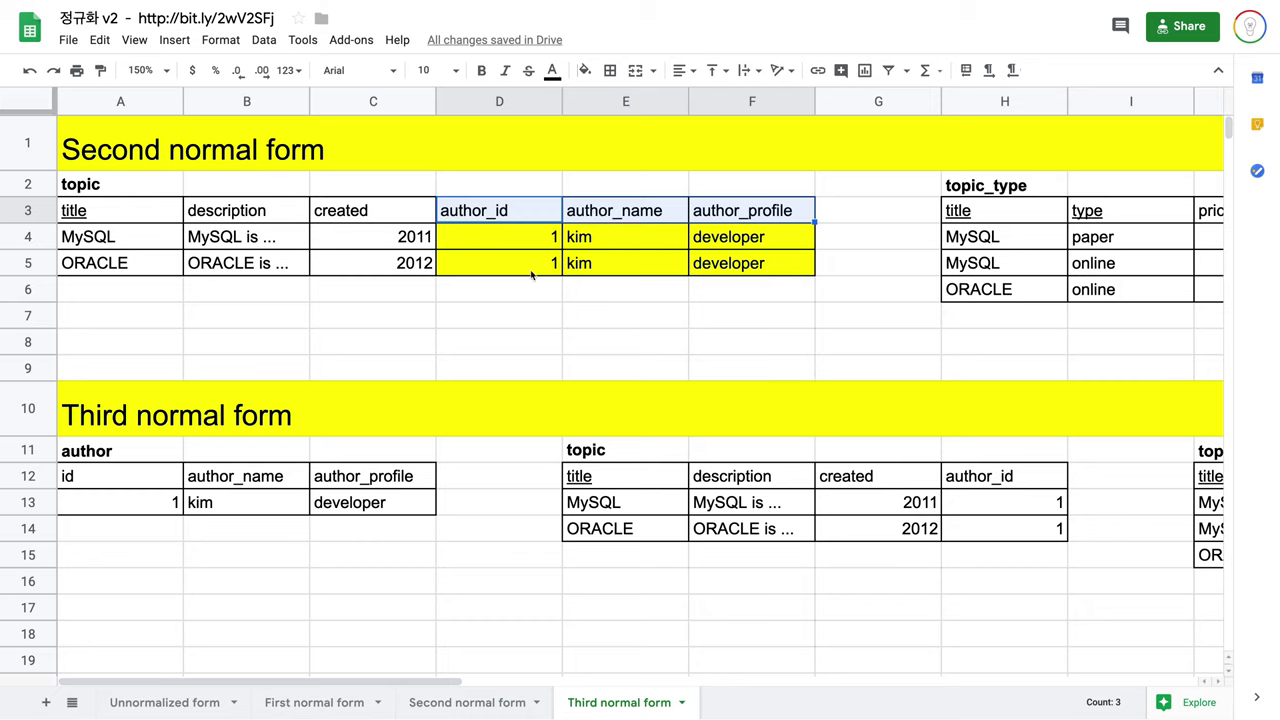
pyautogui.click(532, 274)
pyautogui.click(507, 221)
pyautogui.moveTo(507, 221); pyautogui.dragTo(778, 268)
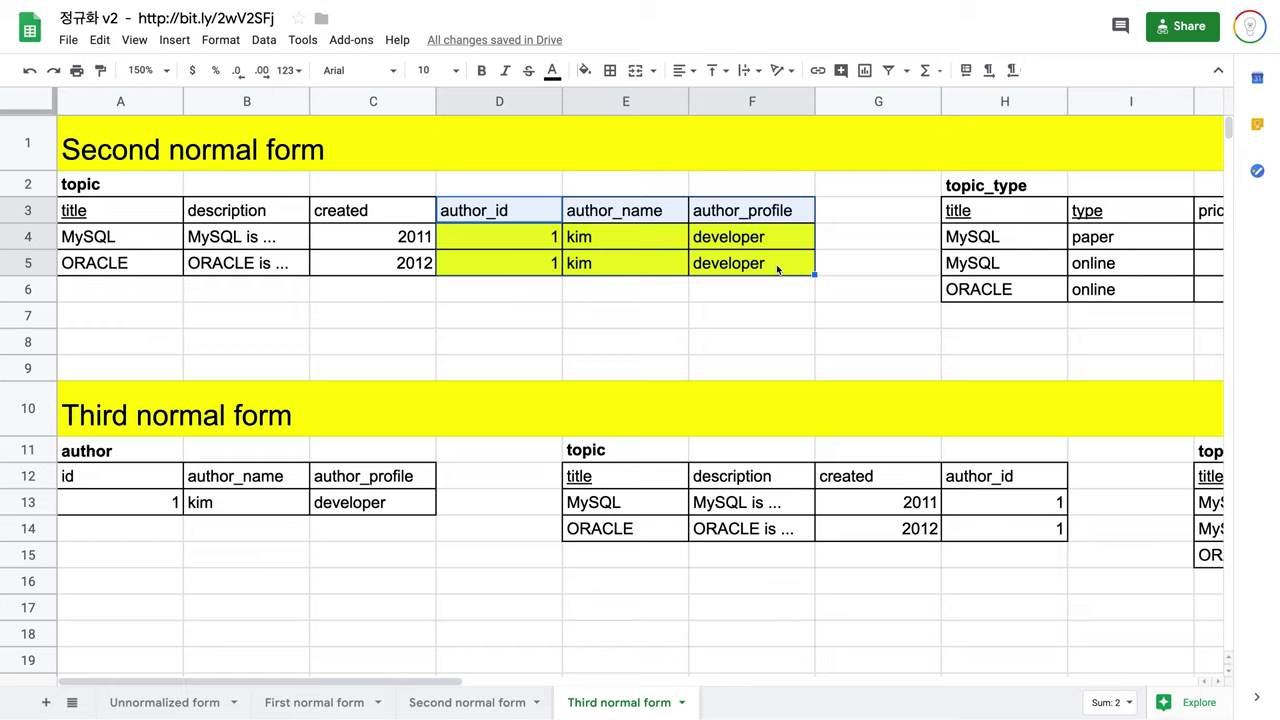
pyautogui.click(517, 260)
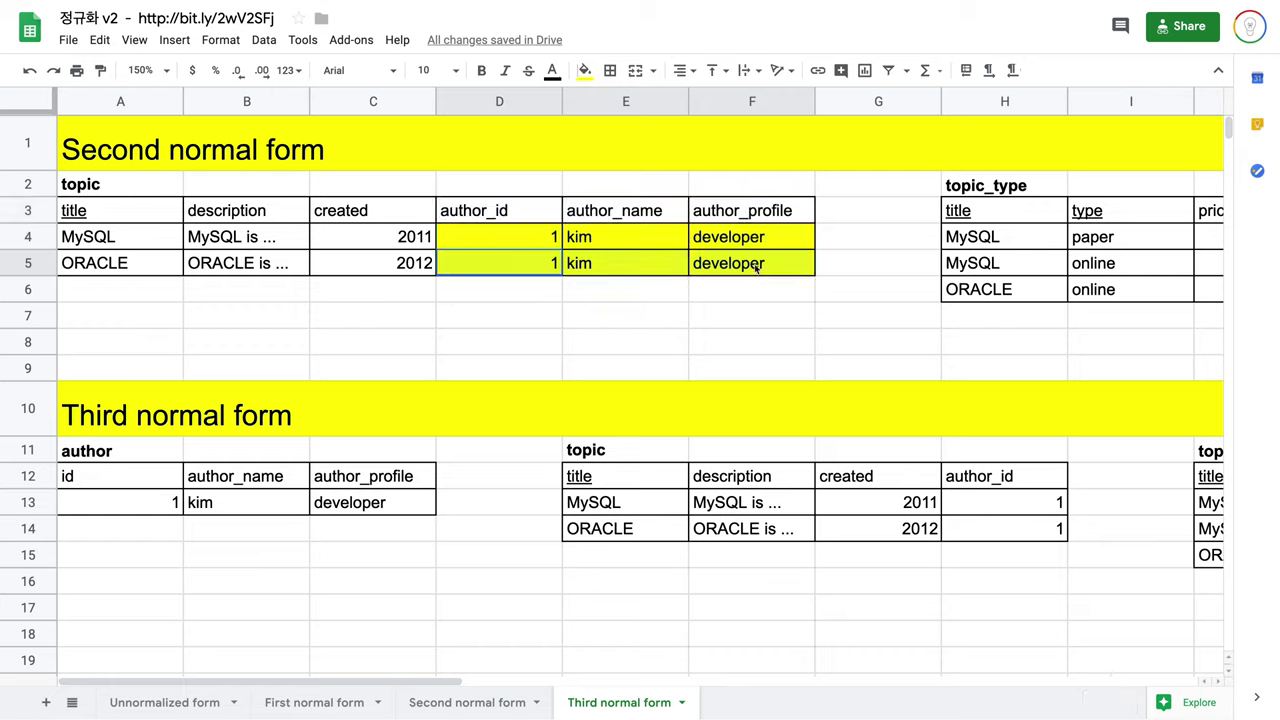
pyautogui.moveTo(755, 267); pyautogui.dragTo(778, 270)
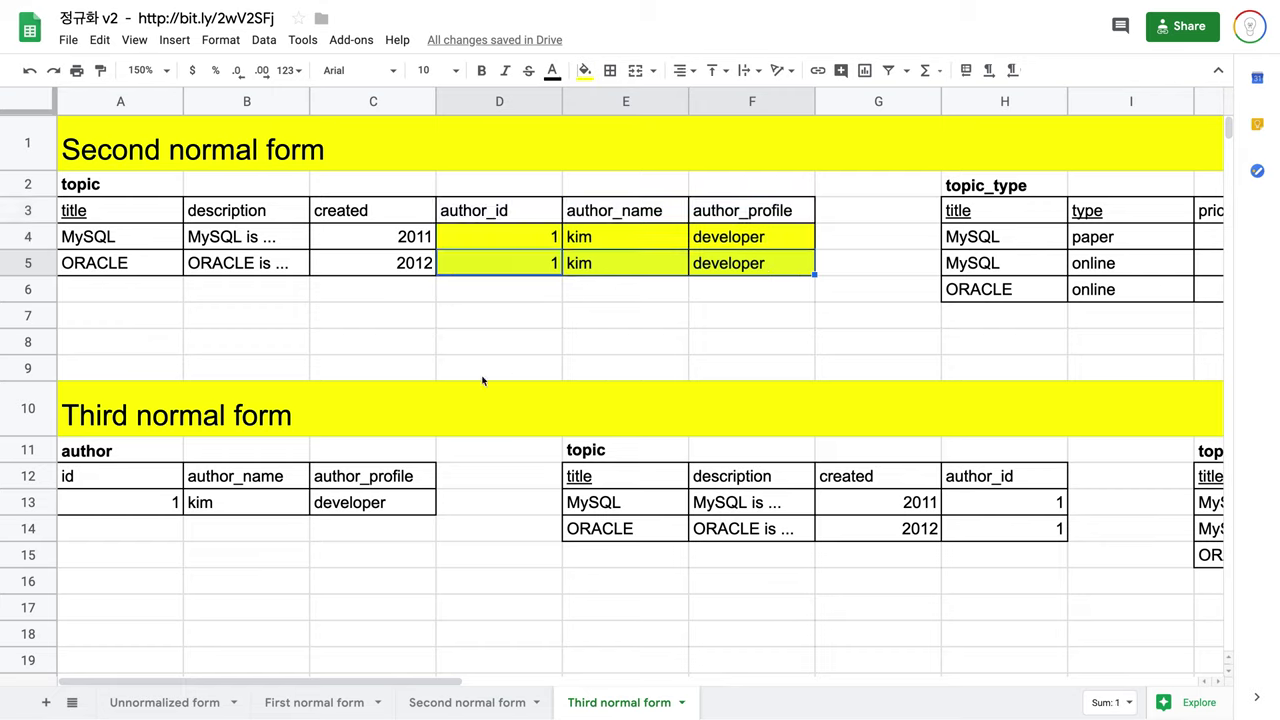